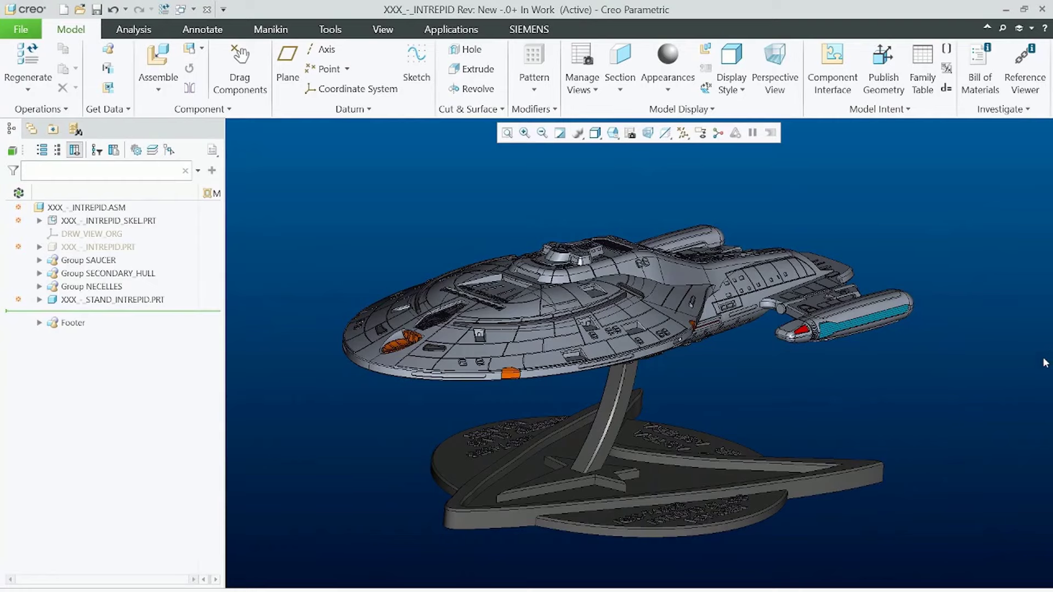
Hide the display stand part XXX_-_STAND_INTREPID.PRT so only the ship is shown.
mouse_move(925, 407)
middle_down()
mouse_move(962, 404)
mouse_move(916, 402)
mouse_move(917, 411)
middle_up()
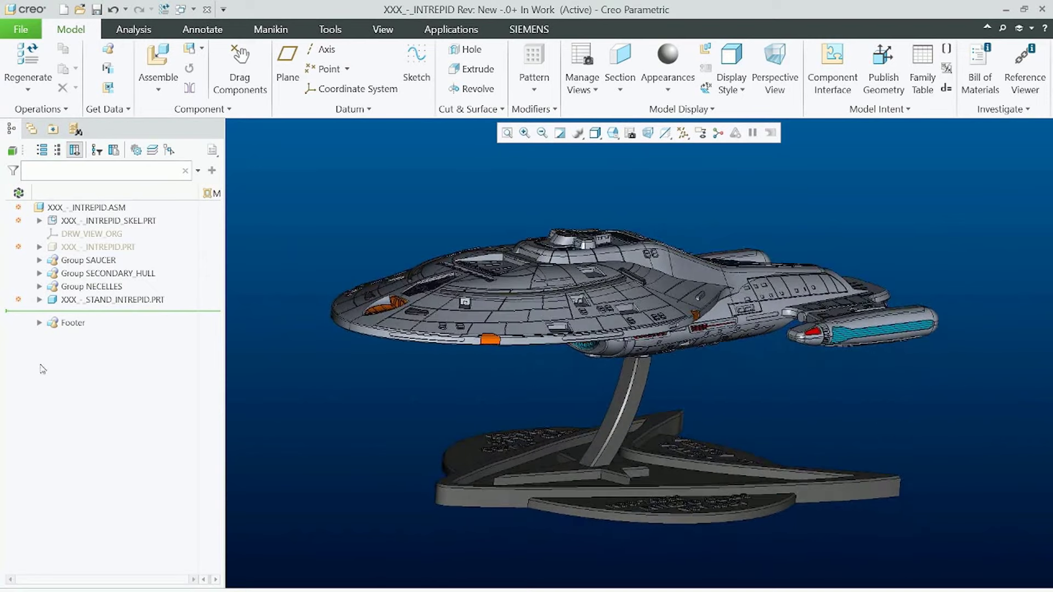
click(152, 306)
click(179, 261)
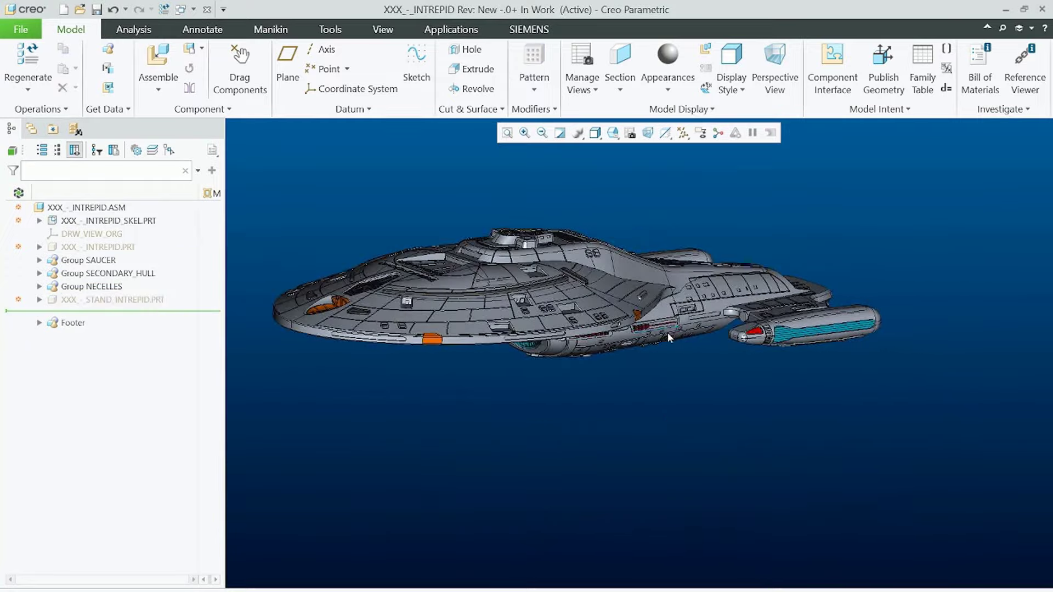
Examine the complete ship from the underside, top, side and rear, including the deflector dish, saucer and secondary hull.
mouse_move(667, 340)
middle_down()
mouse_move(625, 384)
mouse_move(650, 393)
mouse_move(640, 421)
mouse_move(651, 494)
mouse_move(665, 470)
mouse_move(668, 457)
mouse_move(618, 447)
mouse_move(614, 458)
mouse_move(603, 453)
mouse_move(609, 462)
mouse_move(684, 417)
mouse_move(715, 416)
mouse_move(706, 383)
middle_up()
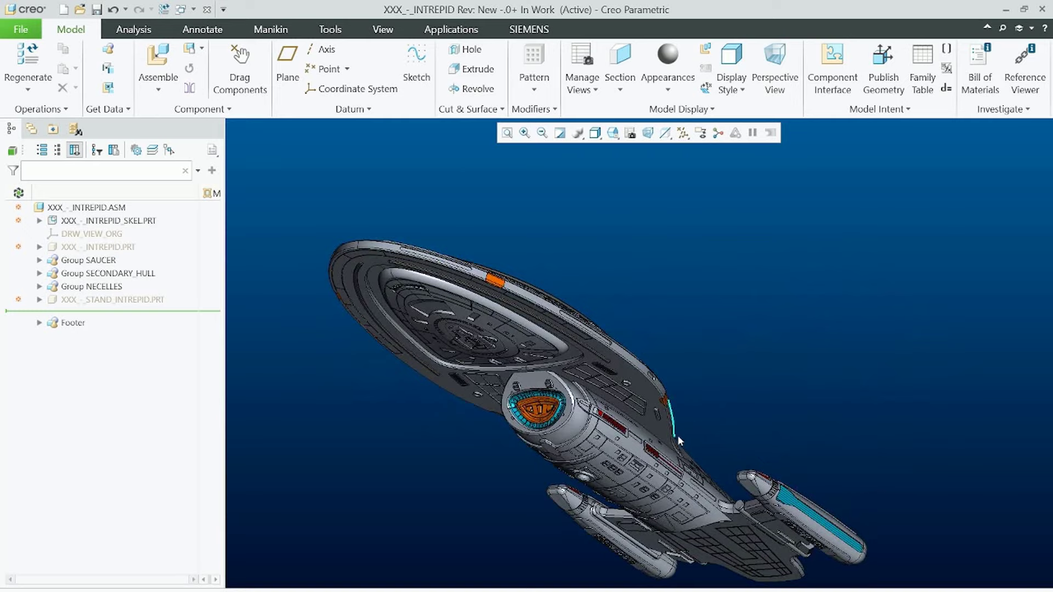
middle_drag(677, 436, 658, 482)
scroll(580, 373, up, 5)
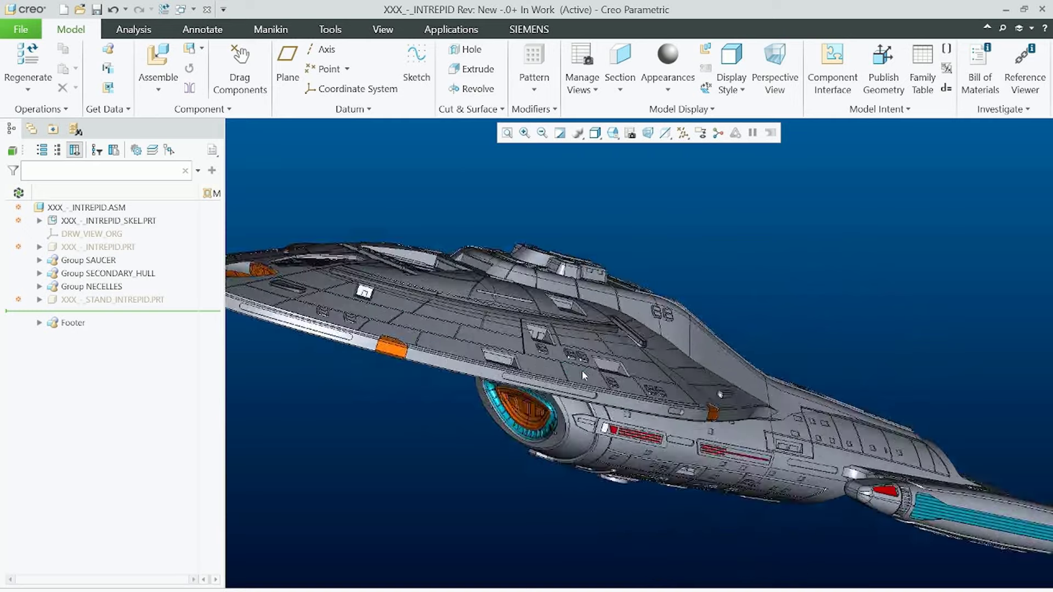
scroll(580, 376, down, 5)
middle_drag(578, 400, 643, 438)
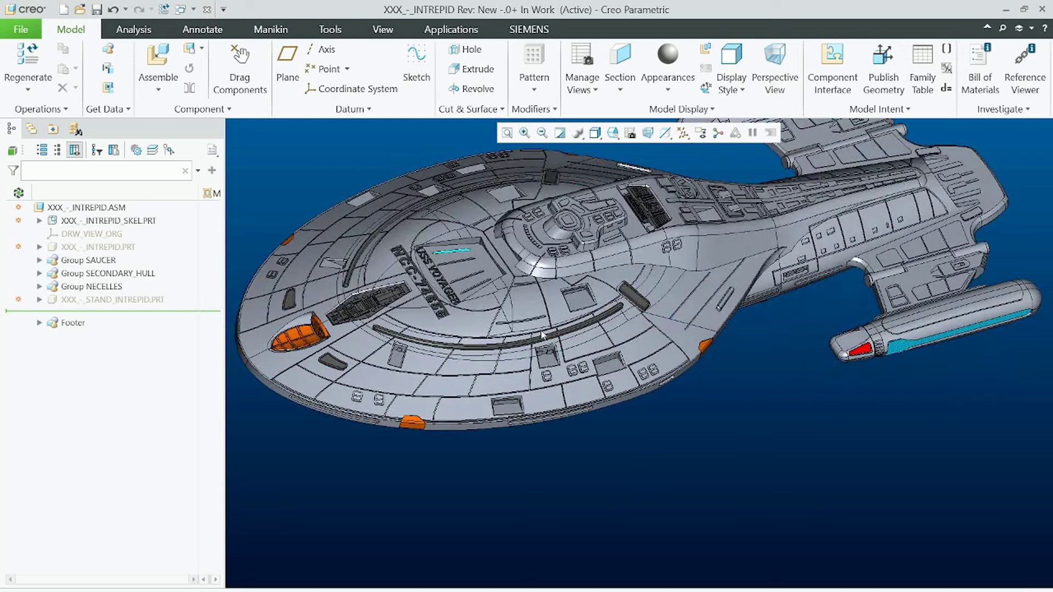
middle_drag(573, 322, 574, 290)
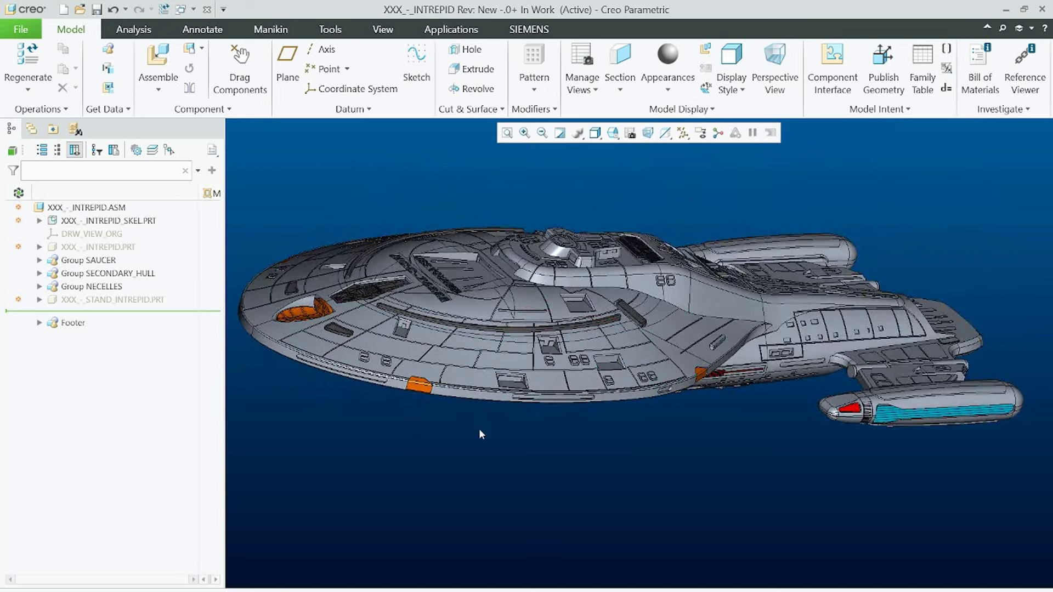
middle_drag(625, 489, 652, 417)
scroll(684, 443, up, 5)
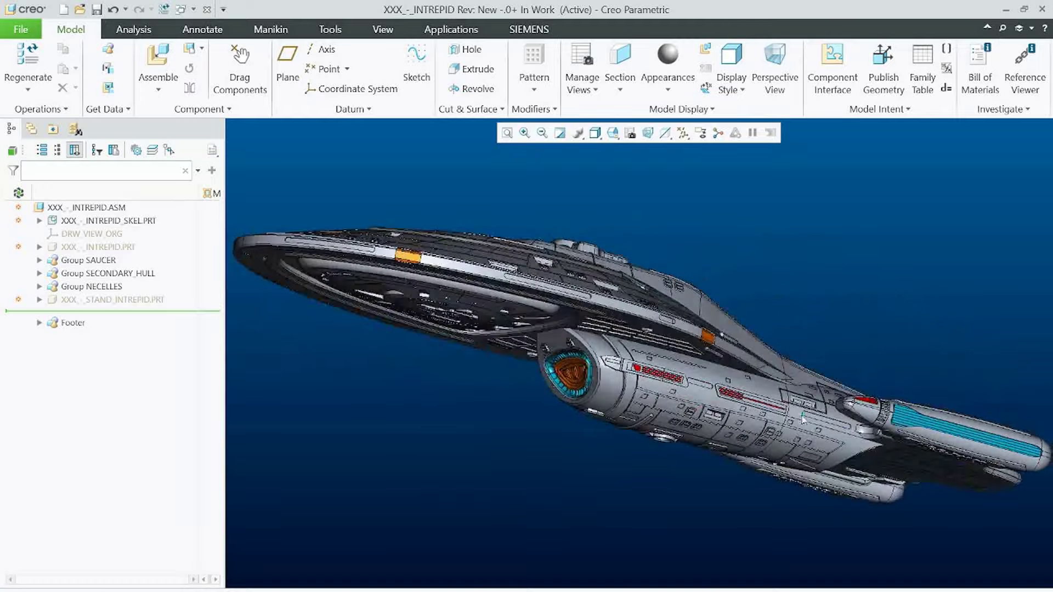
middle_drag(799, 428, 842, 418)
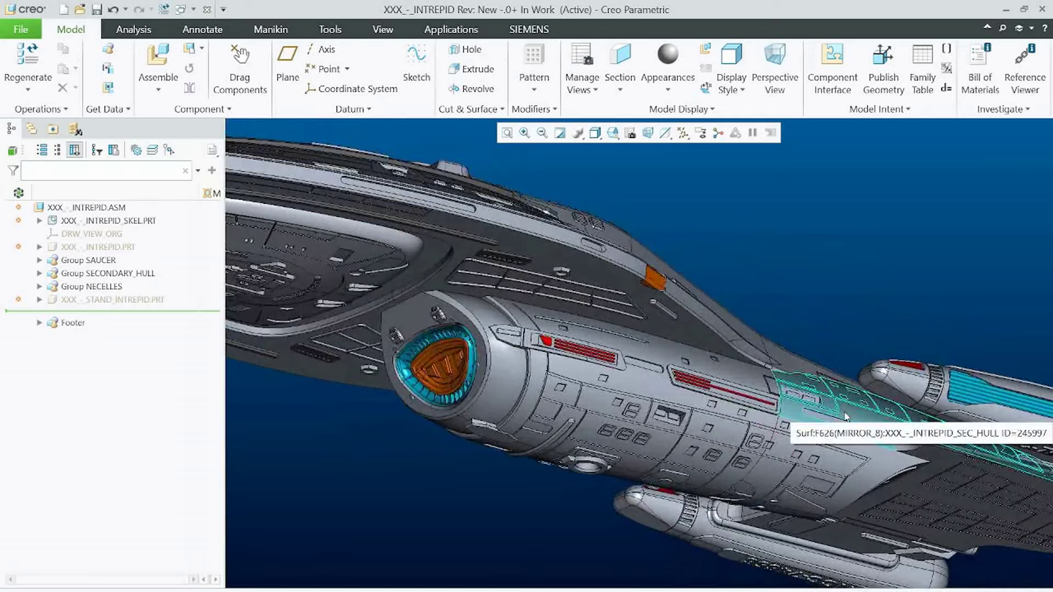
mouse_move(845, 417)
middle_down()
mouse_move(791, 395)
mouse_move(790, 405)
middle_up()
scroll(706, 362, up, 2)
middle_drag(686, 405, 556, 408)
scroll(430, 340, up, 1)
scroll(577, 409, down, 1)
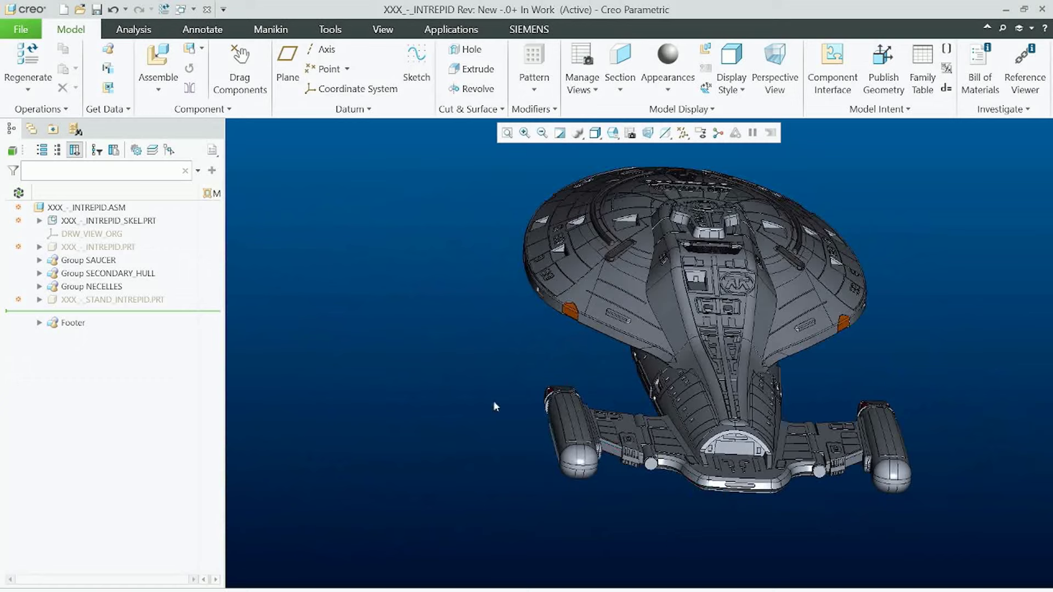
Swing the nacelle pylon up and back down with Drag Components, and end the motion.
click(239, 71)
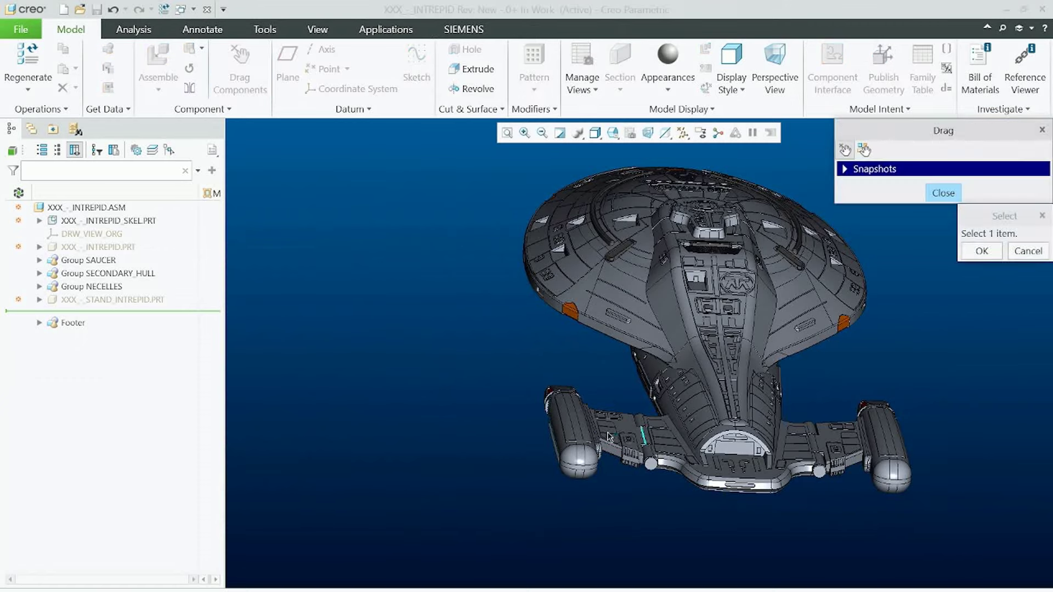
drag(606, 437, 627, 413)
click(627, 413)
mouse_move(650, 439)
middle_down()
mouse_move(665, 401)
mouse_move(747, 375)
mouse_move(673, 439)
middle_up()
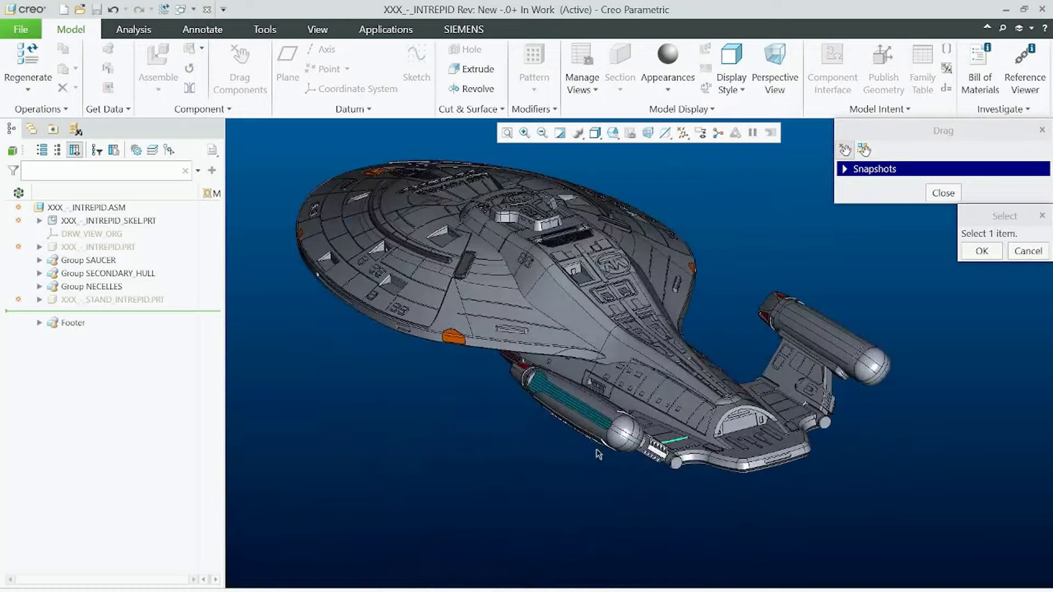
drag(650, 439, 598, 483)
click(603, 487)
click(645, 440)
mouse_move(612, 396)
middle_down()
mouse_move(648, 384)
mouse_move(652, 404)
mouse_move(627, 390)
middle_up()
scroll(653, 404, up, 2)
middle_drag(472, 314, 604, 286)
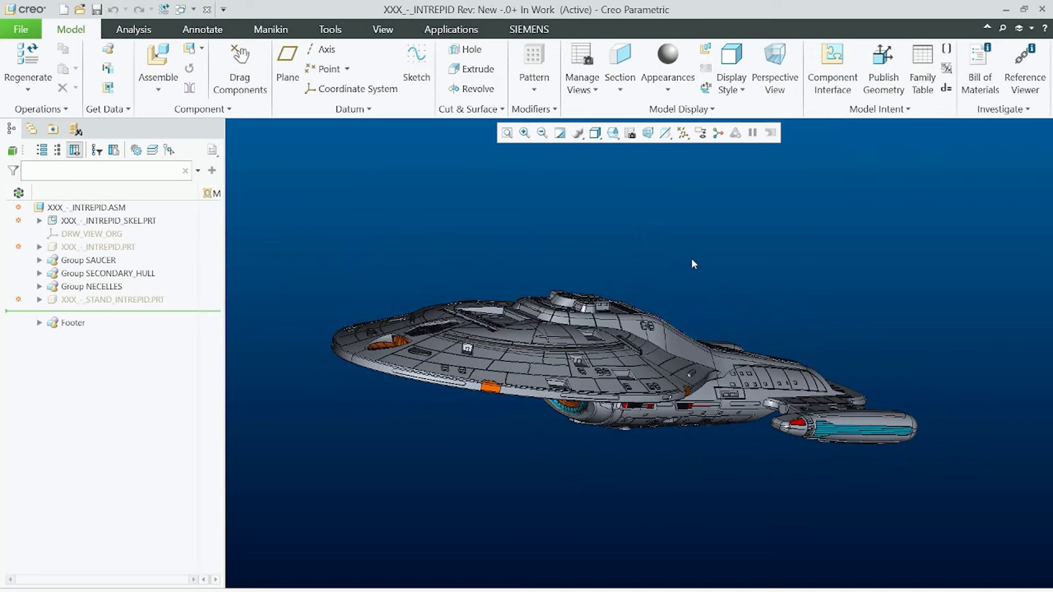
Hide the SECONDARY_HULL and NECELLES groups, leaving only the saucer section shown.
mouse_move(619, 310)
middle_down()
mouse_move(623, 290)
mouse_move(614, 297)
middle_up()
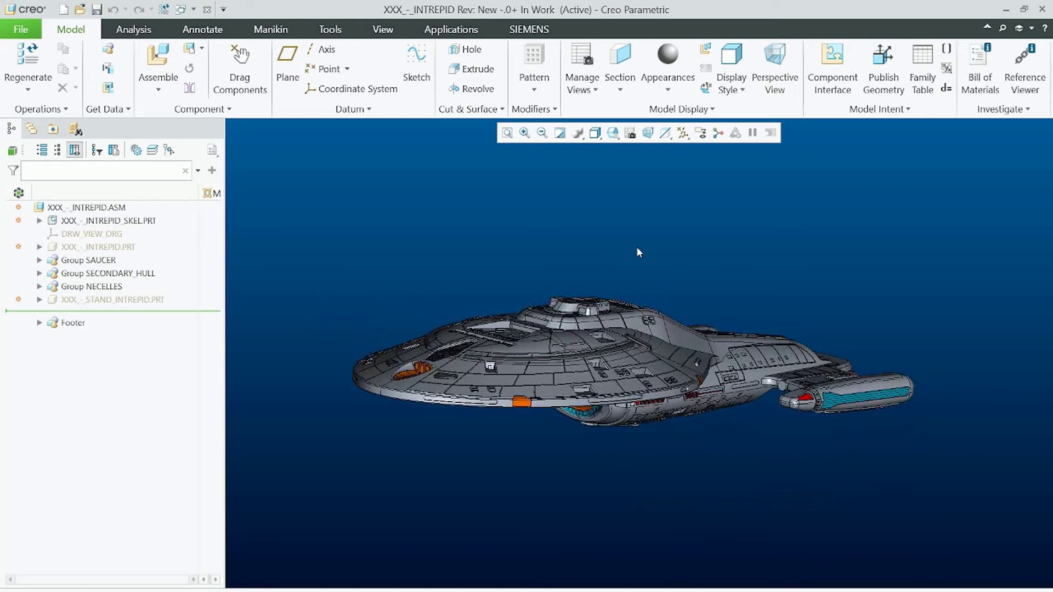
middle_drag(637, 246, 621, 279)
click(81, 273)
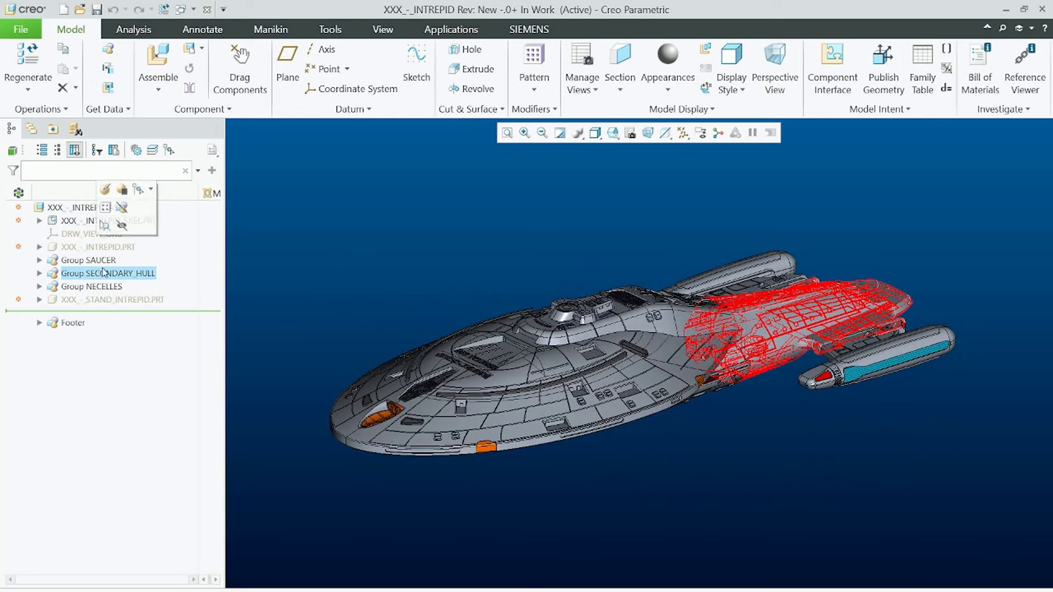
click(328, 242)
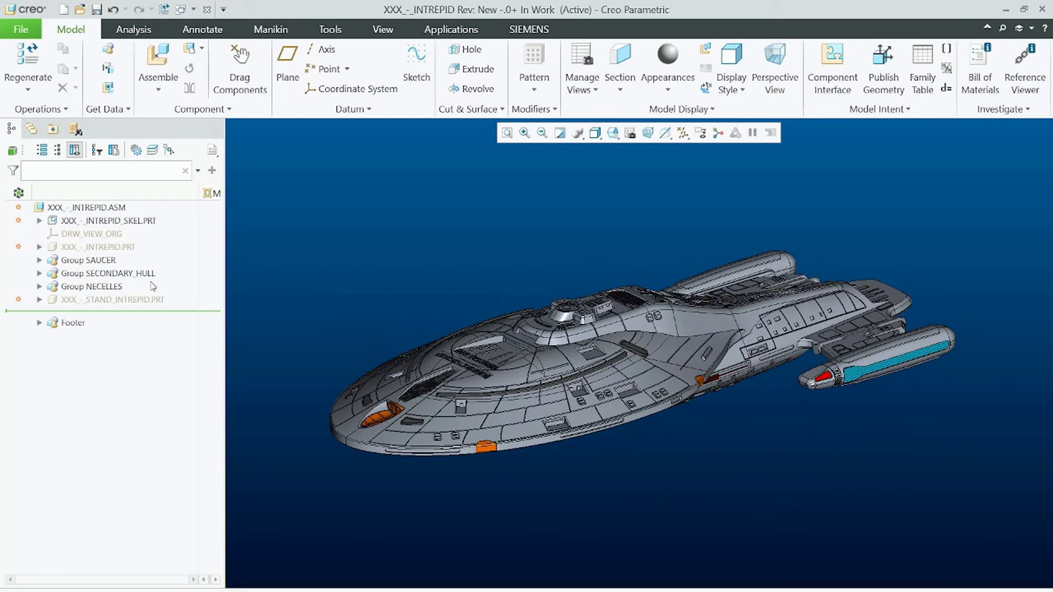
shift+click(110, 282)
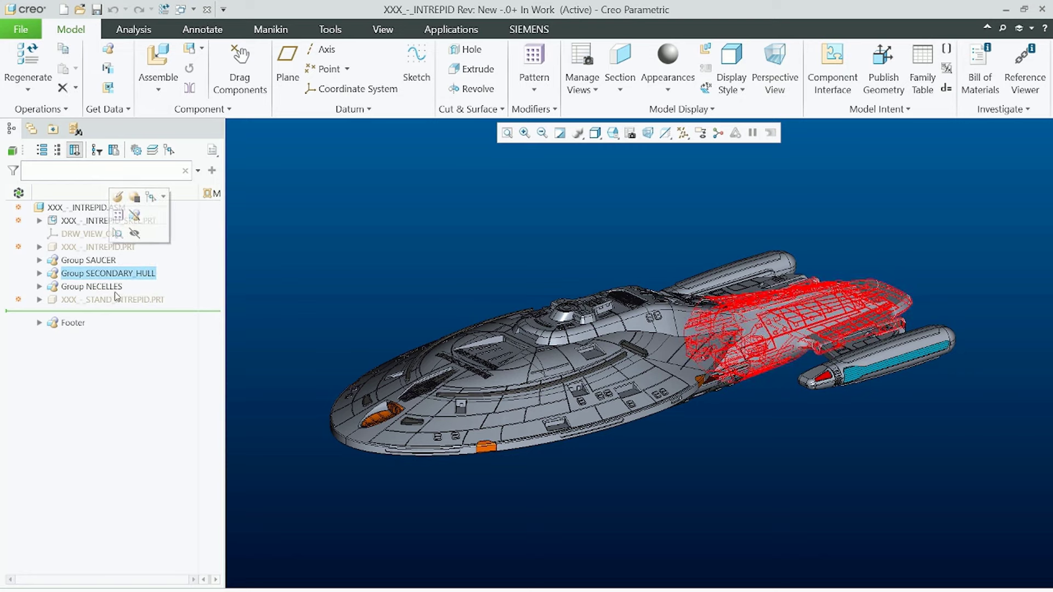
click(134, 226)
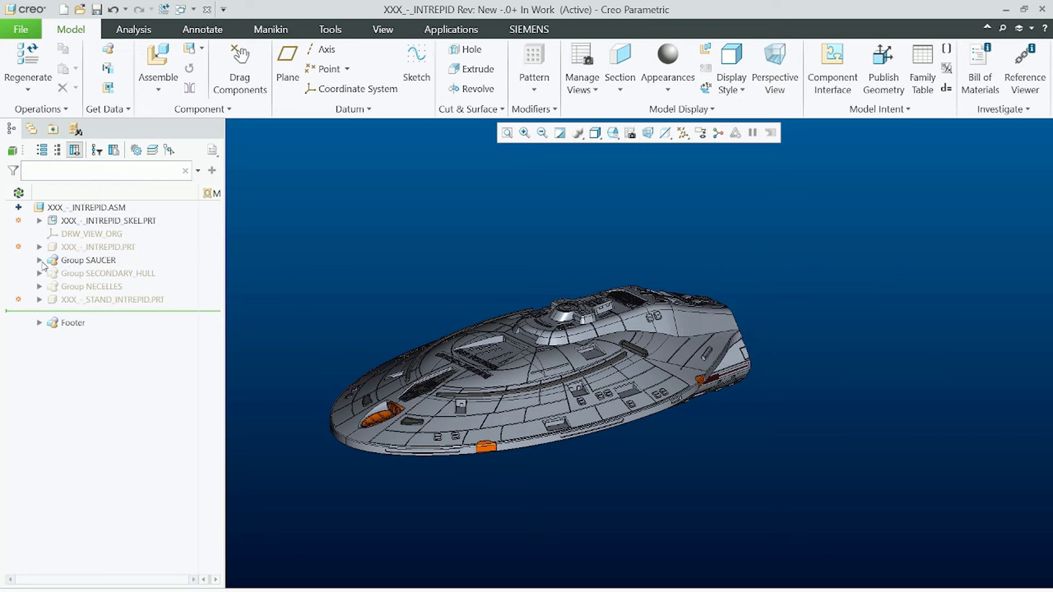
Hide everything in the SAUCER group from Group PIN through XXX_-_INTREPID_NAM2.PRT, keeping only XXX_-_INTREPID_SAUCER2.PRT.
click(40, 260)
click(95, 288)
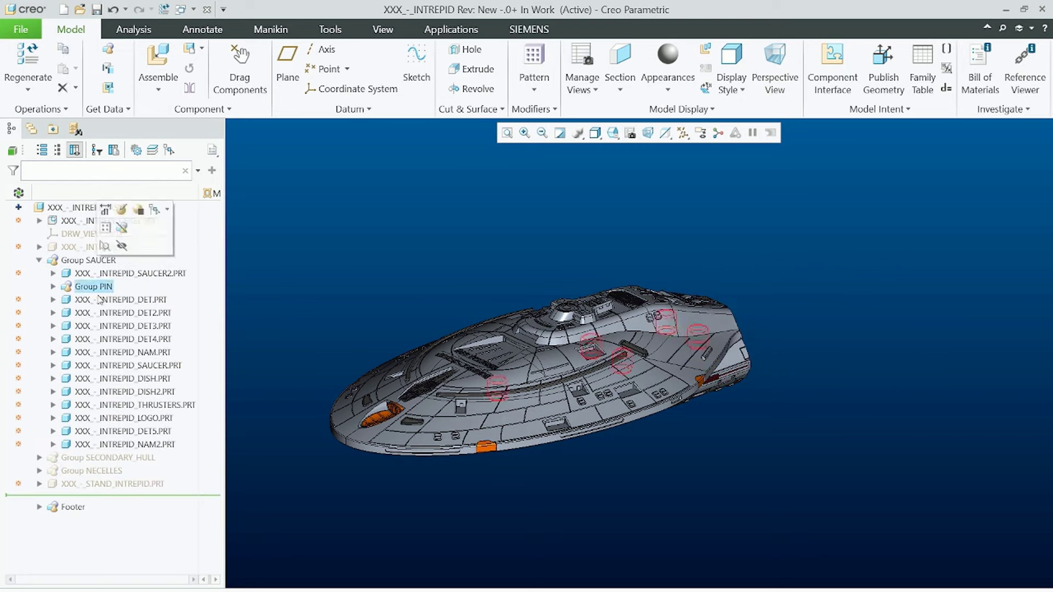
shift+click(135, 445)
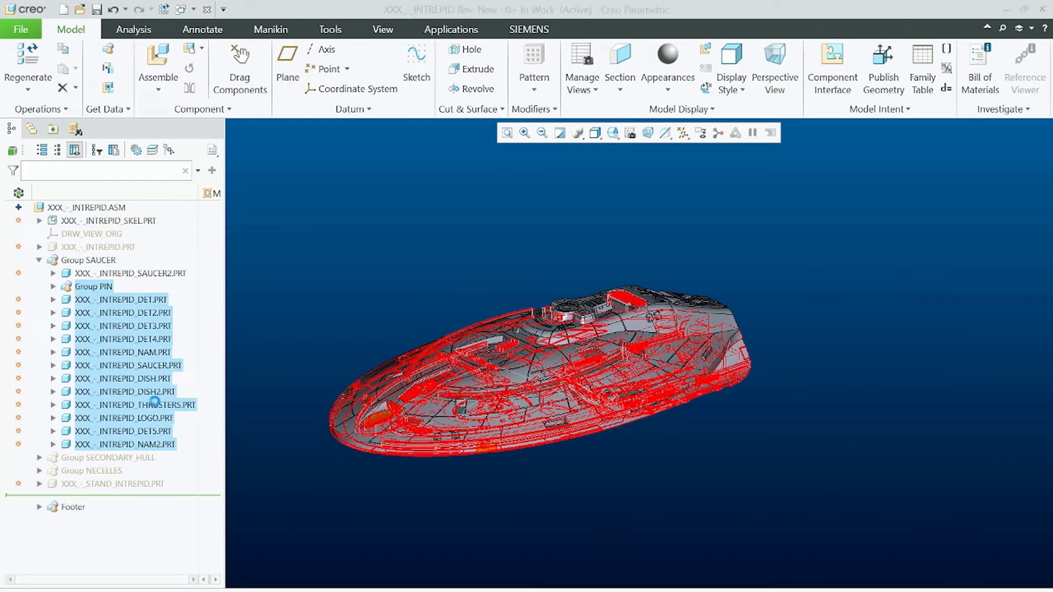
click(156, 401)
Inspect the pin holes on the underside of the upper saucer and show Group PIN.
mouse_move(586, 293)
middle_down()
mouse_move(590, 244)
mouse_move(592, 376)
mouse_move(650, 208)
mouse_move(654, 219)
middle_up()
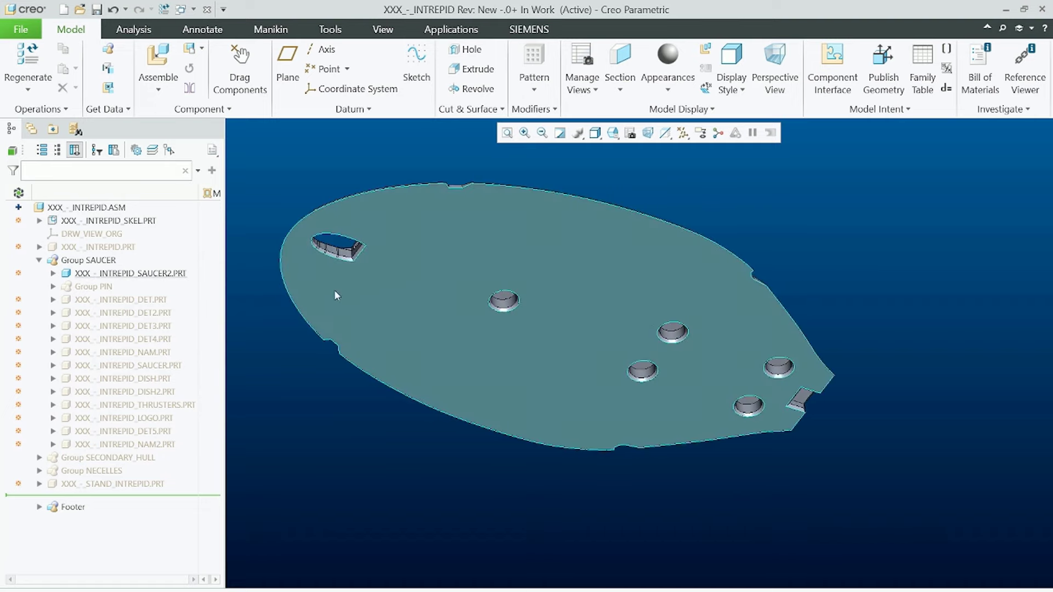
click(105, 288)
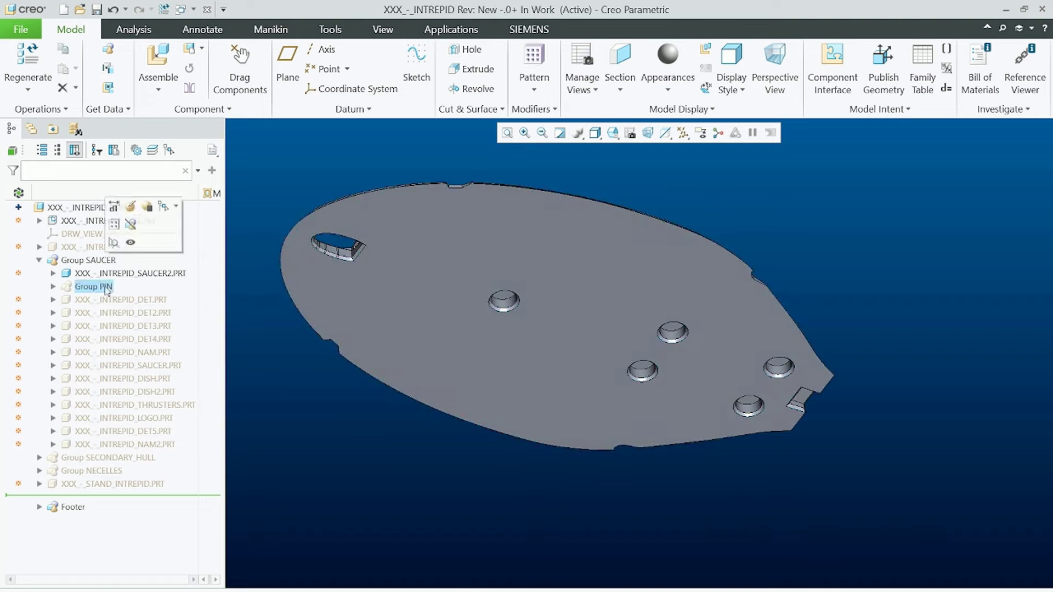
click(133, 242)
mouse_move(538, 362)
middle_down()
mouse_move(552, 310)
mouse_move(554, 365)
middle_up()
middle_drag(693, 525, 386, 281)
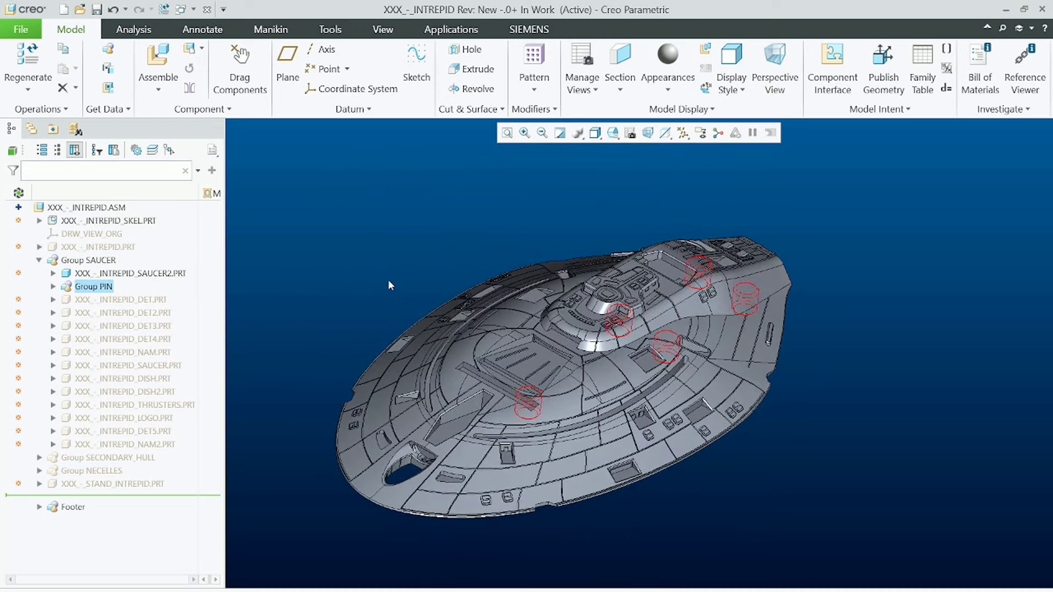
click(383, 285)
Show XXX_-_INTREPID_DET.PRT, the dark detail inserts in the upper saucer.
click(152, 301)
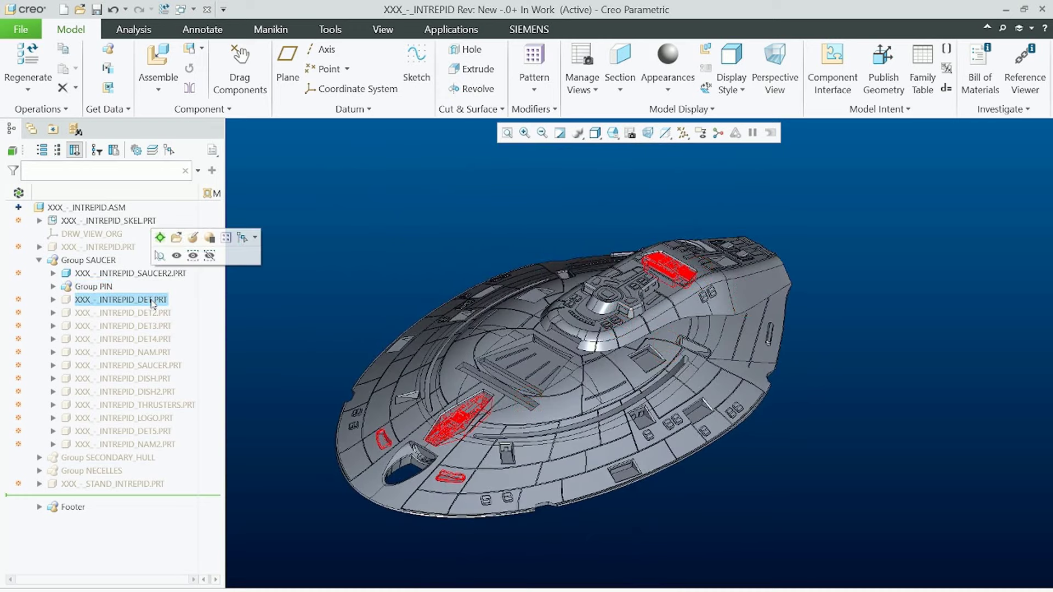
click(177, 256)
scroll(328, 476, down, 2)
click(262, 298)
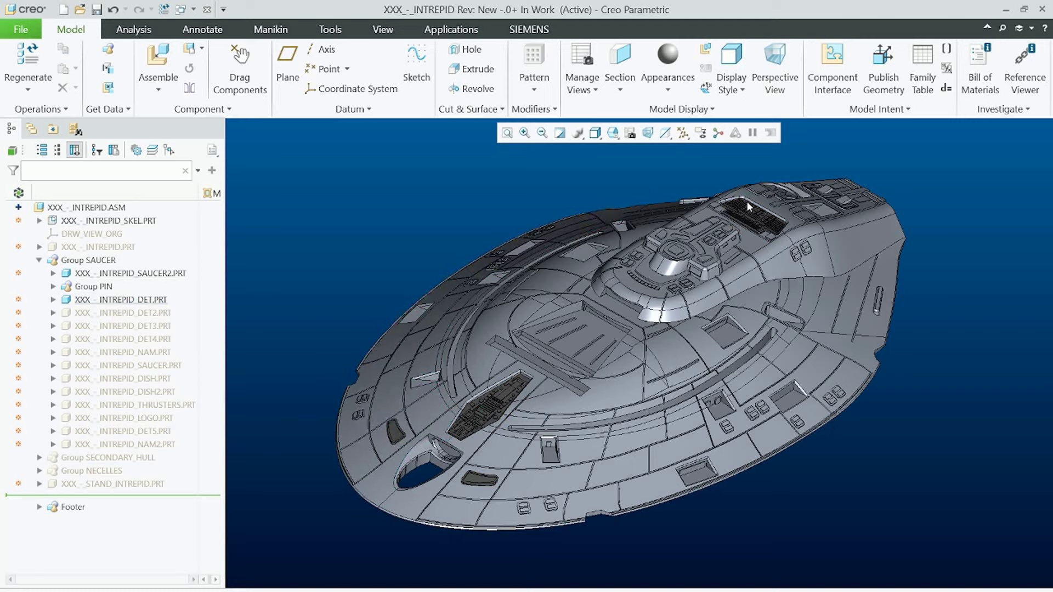
Show XXX_-_INTREPID_DET2.PRT, the orange insert at the edge of the front saucer opening.
click(161, 317)
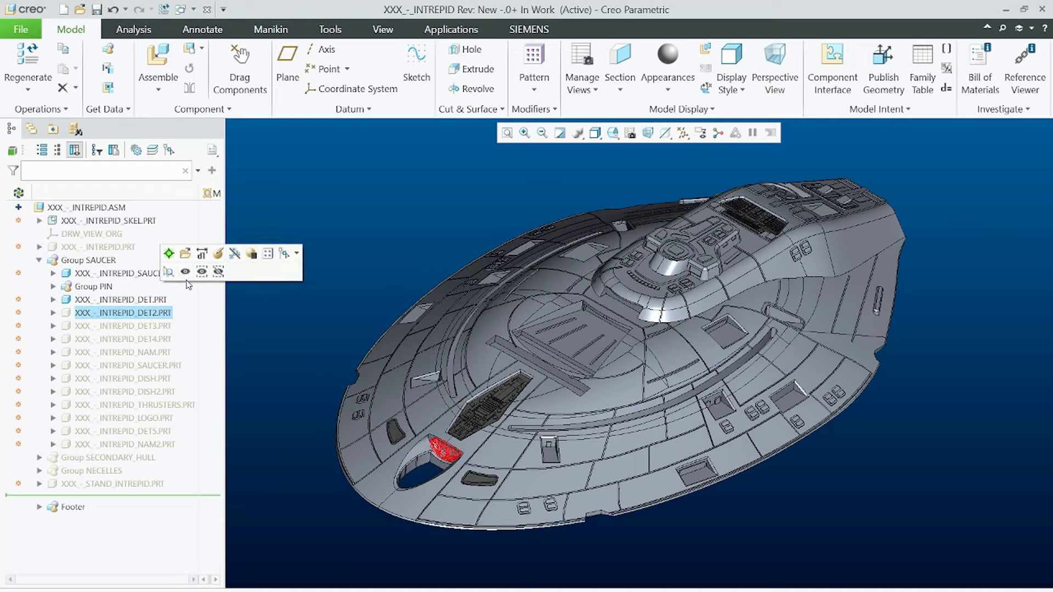
click(236, 318)
middle_drag(412, 447, 428, 444)
middle_drag(531, 422, 521, 421)
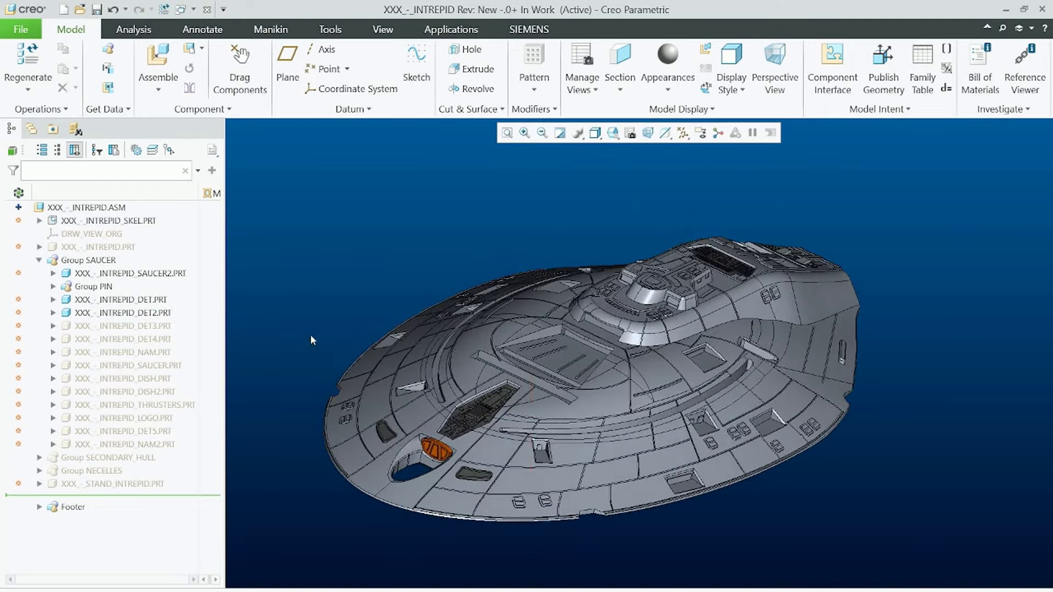
Show XXX_-_INTREPID_DET3.PRT in the front saucer opening and inspect how it fits.
click(125, 329)
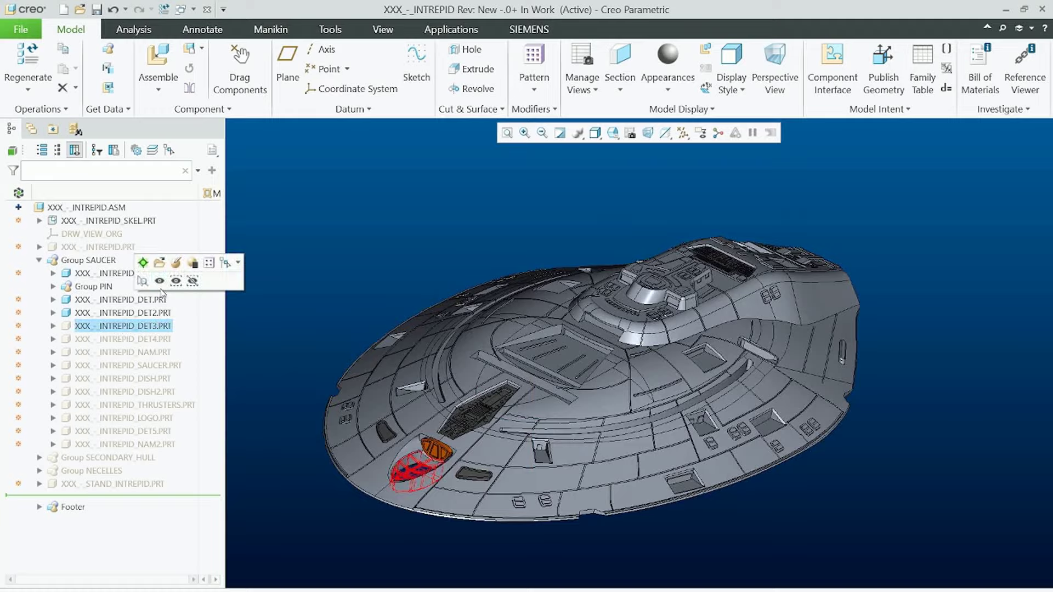
click(163, 280)
click(345, 298)
scroll(376, 531, down, 3)
mouse_move(443, 391)
middle_down()
mouse_move(466, 410)
mouse_move(442, 315)
mouse_move(411, 324)
mouse_move(451, 333)
middle_up()
scroll(454, 337, up, 1)
middle_drag(502, 393, 505, 471)
scroll(506, 469, up, 4)
scroll(516, 445, up, 2)
scroll(529, 385, down, 3)
Show XXX_-_INTREPID_DET4.PRT, the curved dark strips along both sides of the saucer.
click(122, 339)
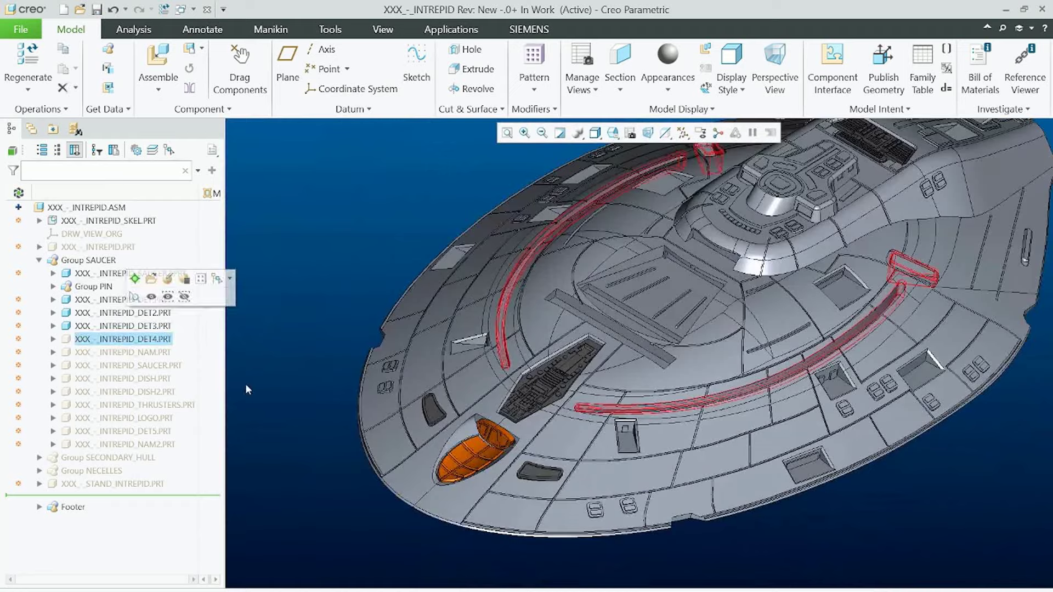
scroll(422, 437, up, 2)
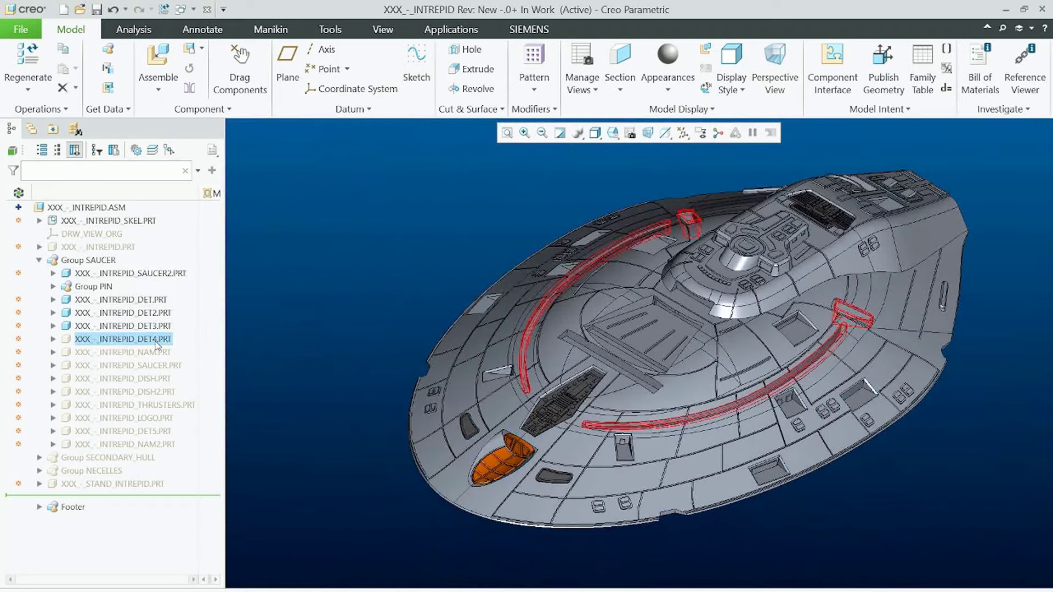
click(388, 261)
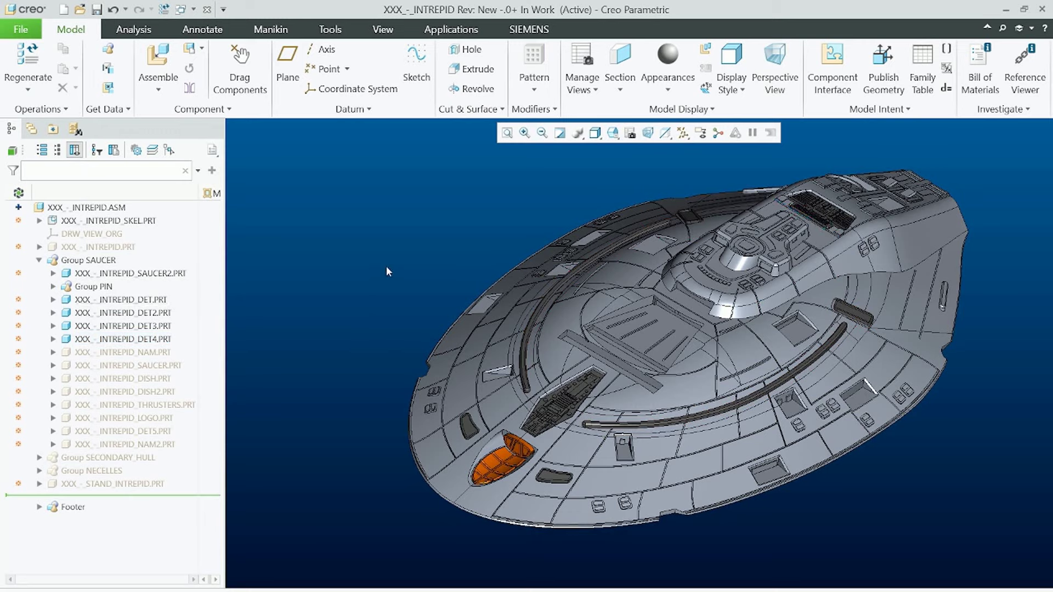
Show XXX_-_INTREPID_NAM.PRT, the USS VOYAGER and NCC-74656 lettering in the recesses on top of the saucer.
scroll(347, 283, down, 2)
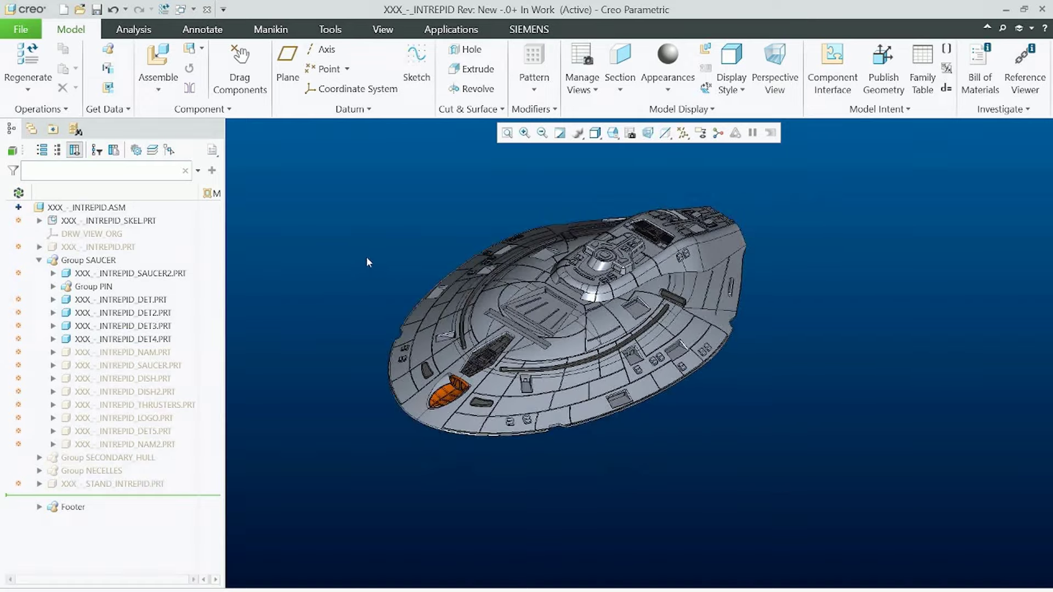
middle_drag(366, 258, 584, 328)
scroll(584, 328, up, 5)
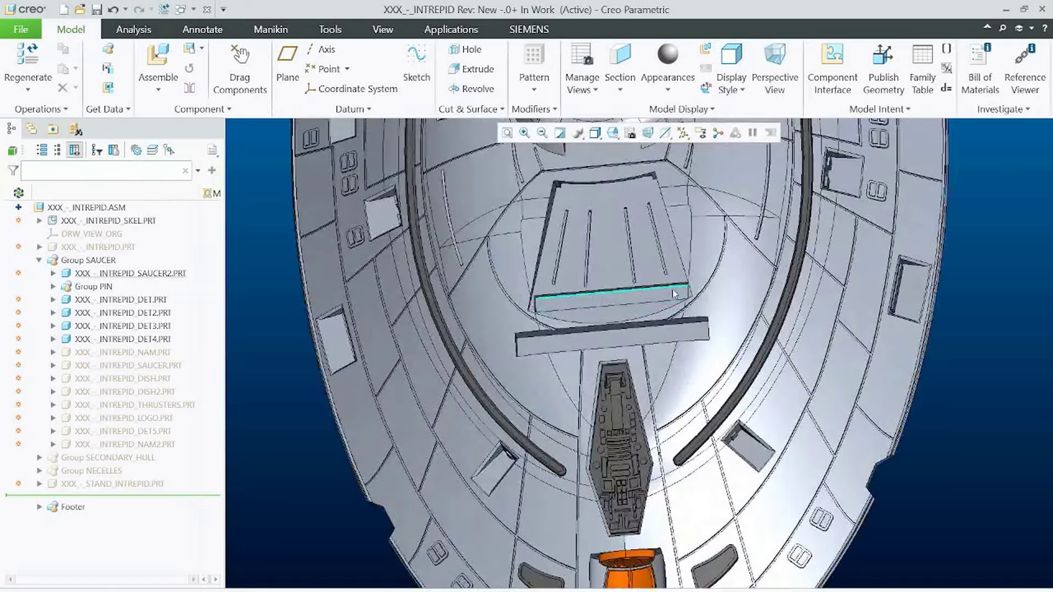
middle_drag(673, 289, 684, 285)
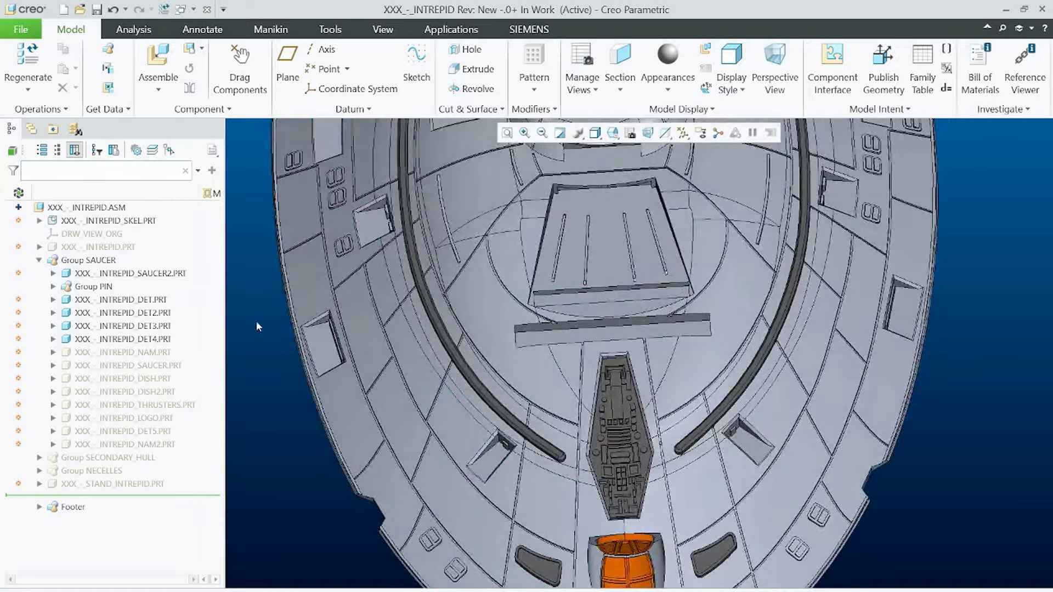
click(162, 352)
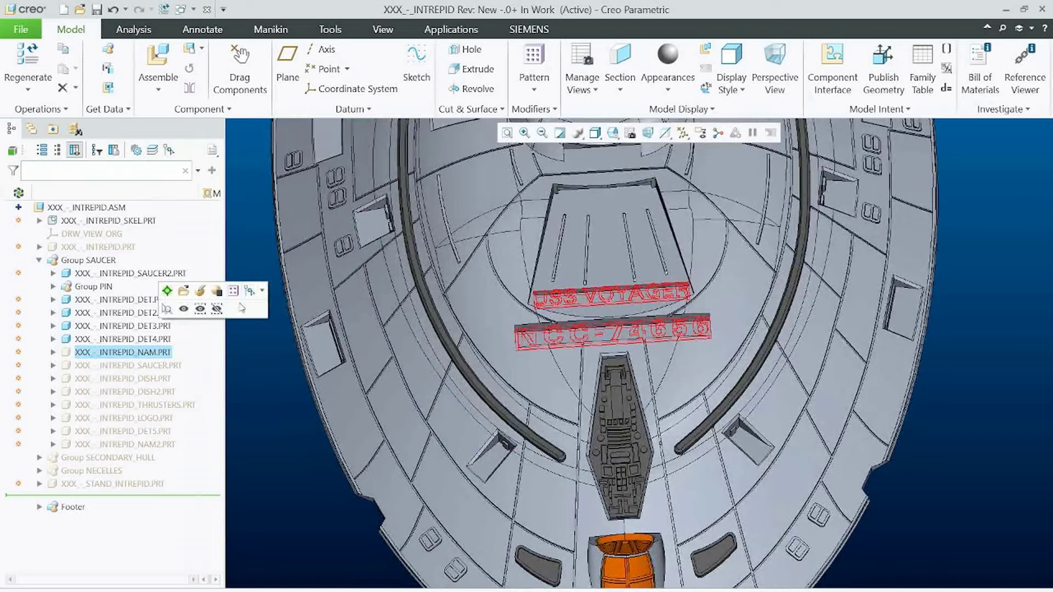
click(262, 463)
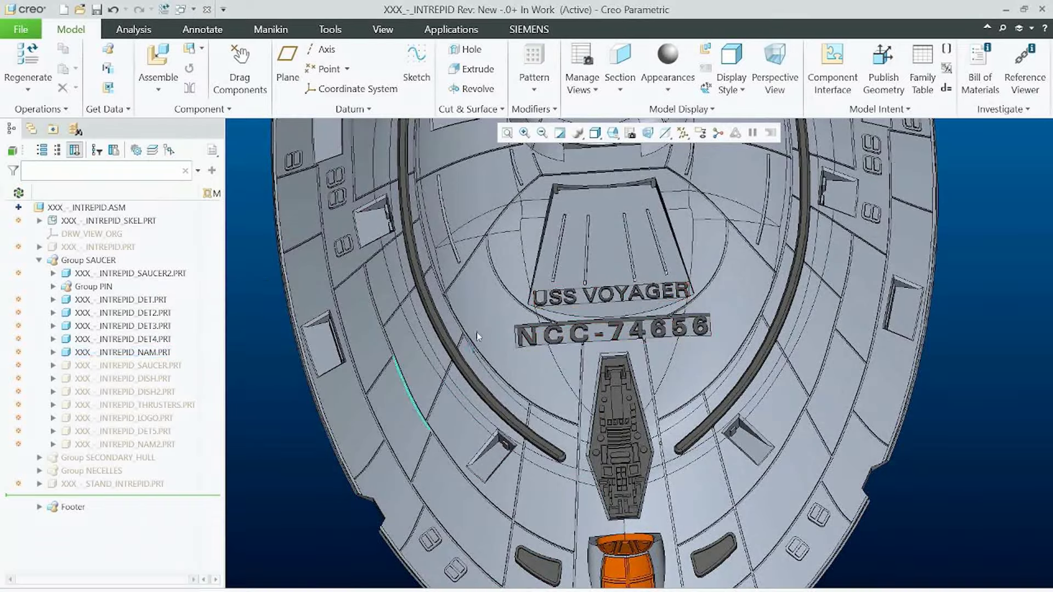
Show XXX_-_INTREPID_SAUCER.PRT, the underside of the saucer, and inspect its surface detail.
middle_drag(480, 331, 802, 283)
scroll(658, 310, up, 5)
middle_drag(717, 324, 631, 235)
scroll(631, 236, up, 1)
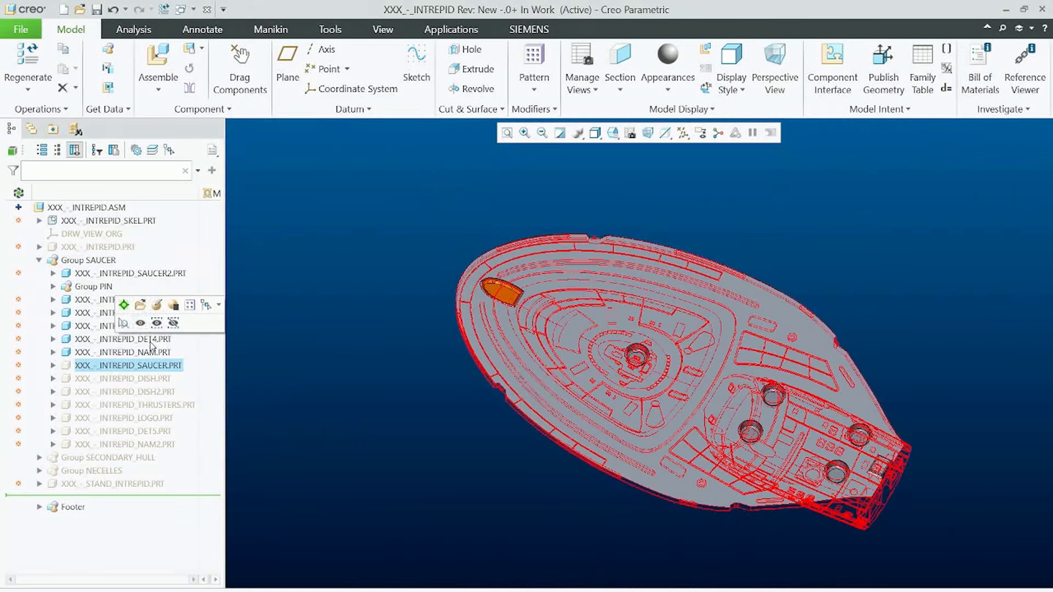
click(140, 324)
click(397, 430)
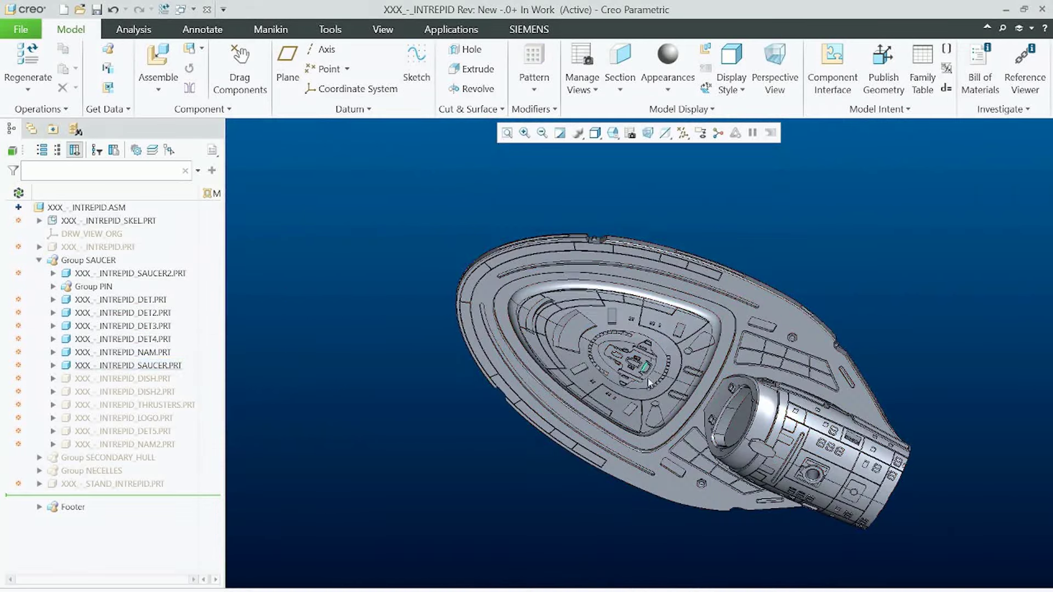
middle_drag(653, 384, 661, 413)
mouse_move(746, 337)
middle_down()
mouse_move(711, 319)
mouse_move(738, 379)
middle_up()
mouse_move(574, 442)
middle_down()
mouse_move(573, 481)
mouse_move(544, 470)
middle_up()
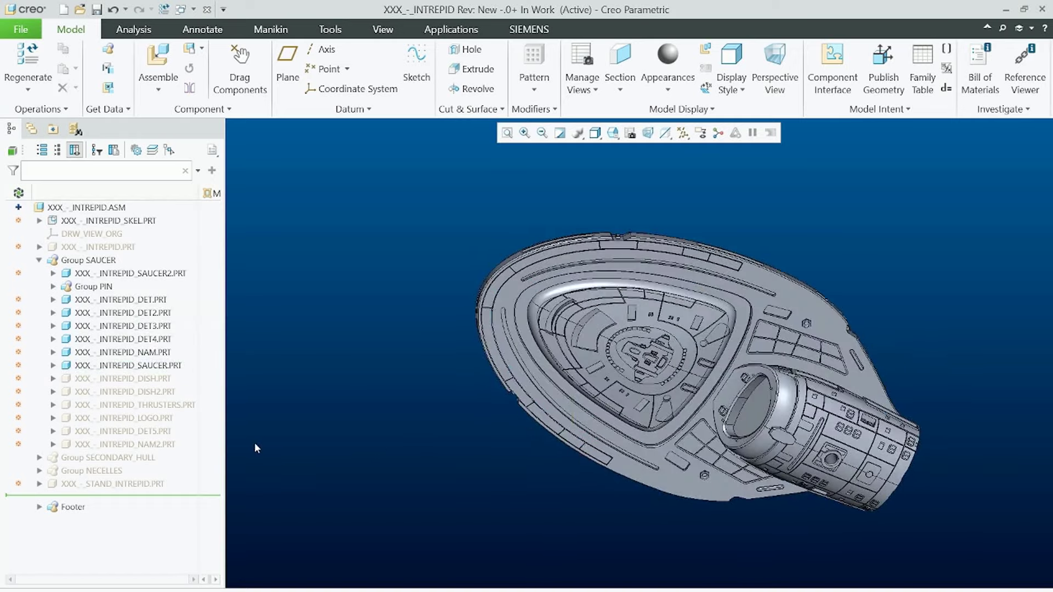
Show XXX_-_INTREPID_DISH.PRT, the cyan deflector ring at the front of the lower hull.
click(132, 377)
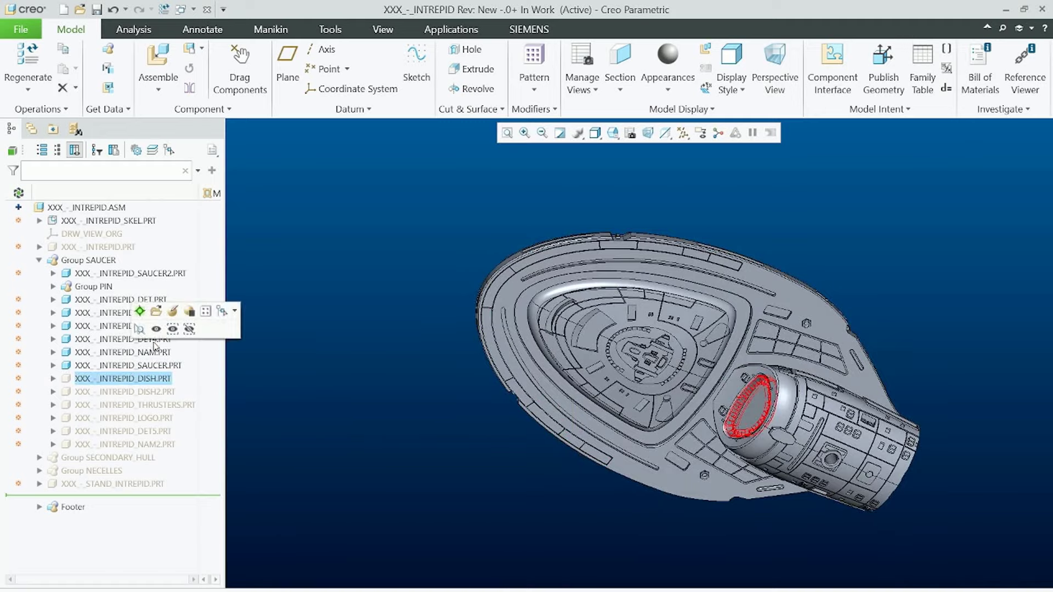
click(157, 332)
click(413, 379)
scroll(883, 472, down, 2)
middle_drag(882, 471, 889, 430)
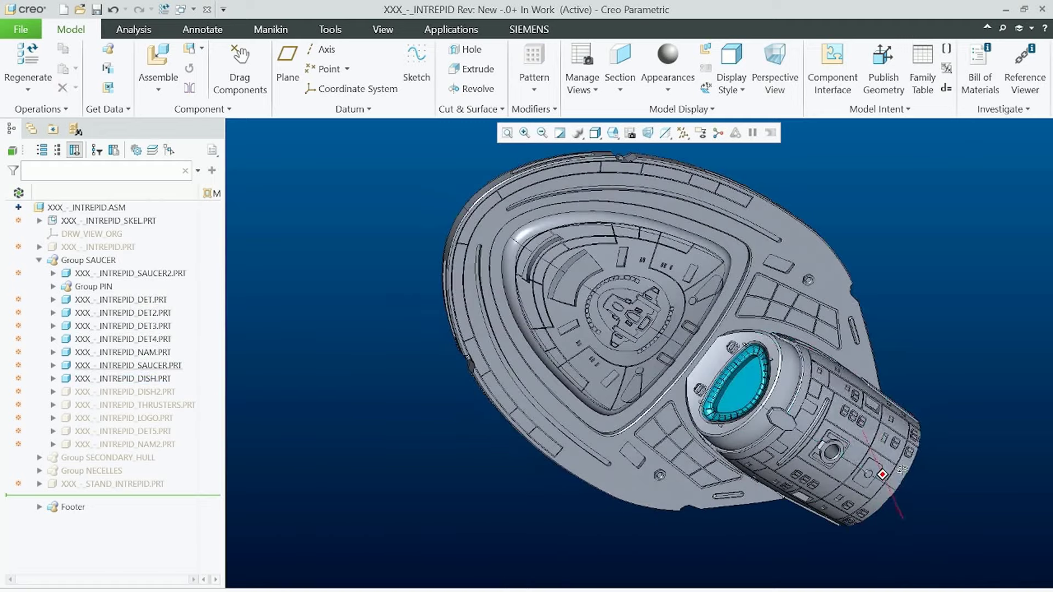
scroll(755, 343, down, 1)
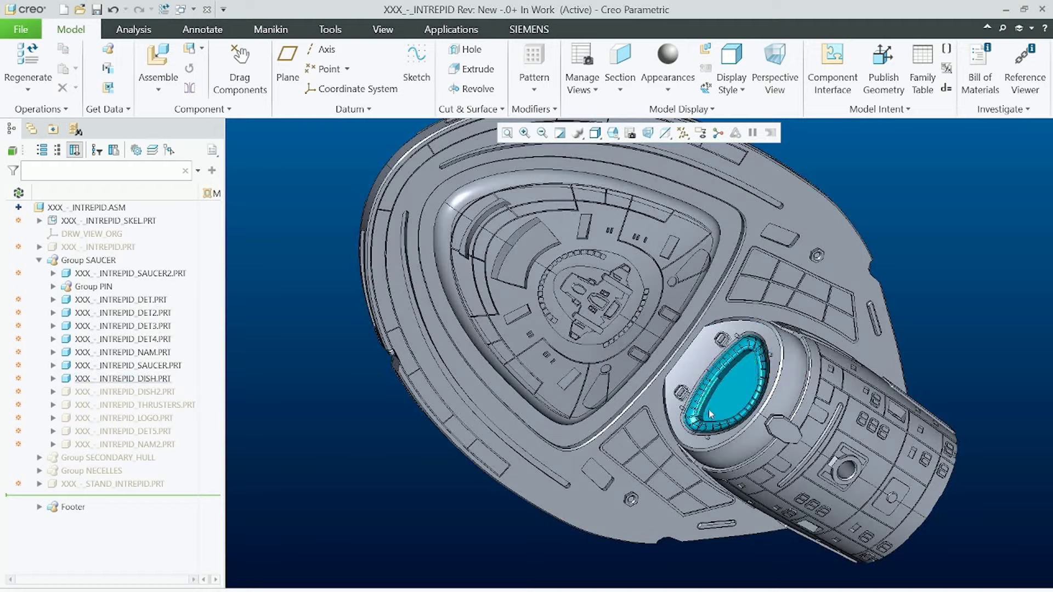
Show XXX_-_INTREPID_DISH2.PRT, the orange insert inside the cyan deflector ring.
click(157, 395)
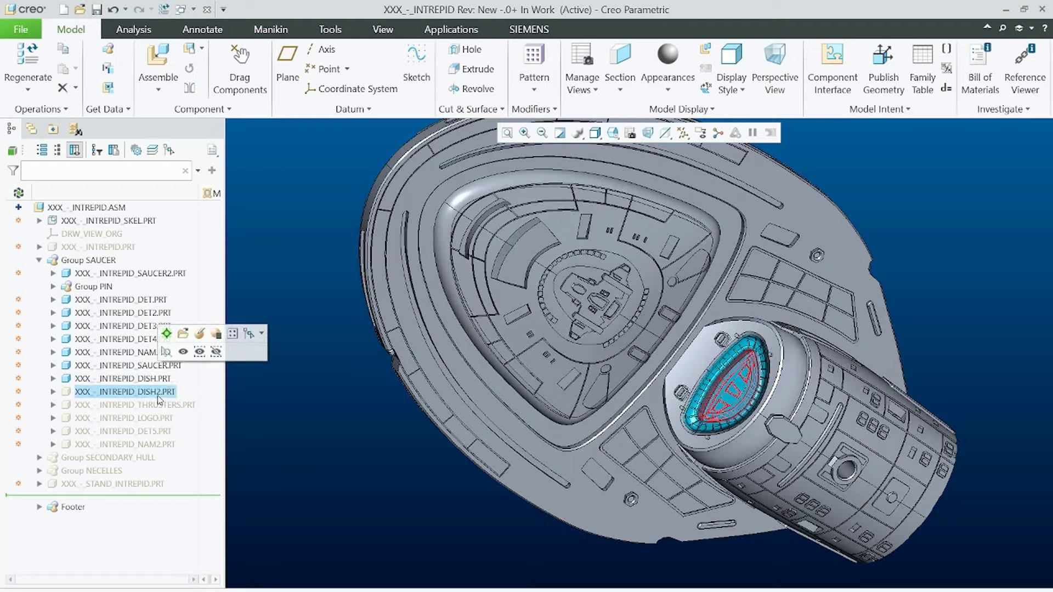
click(183, 356)
click(301, 385)
middle_drag(714, 366, 689, 388)
scroll(689, 390, down, 2)
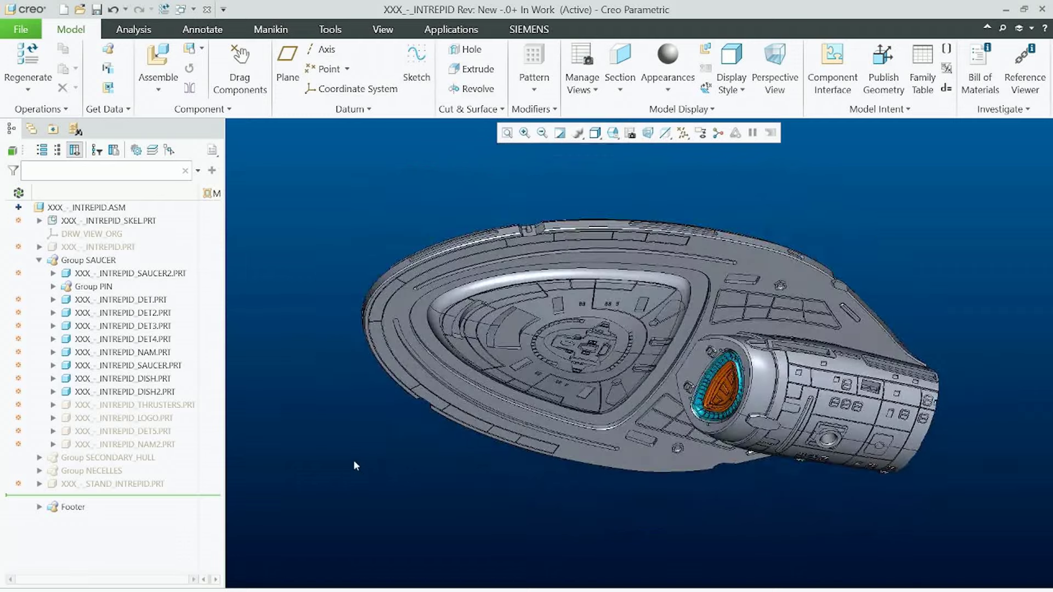
scroll(417, 230, up, 5)
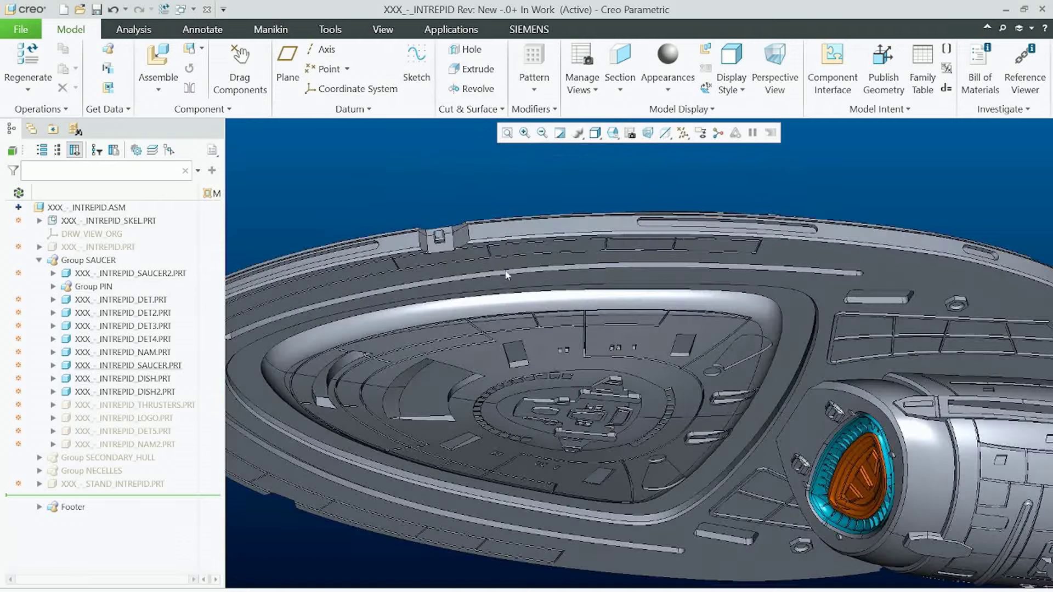
scroll(399, 216, down, 5)
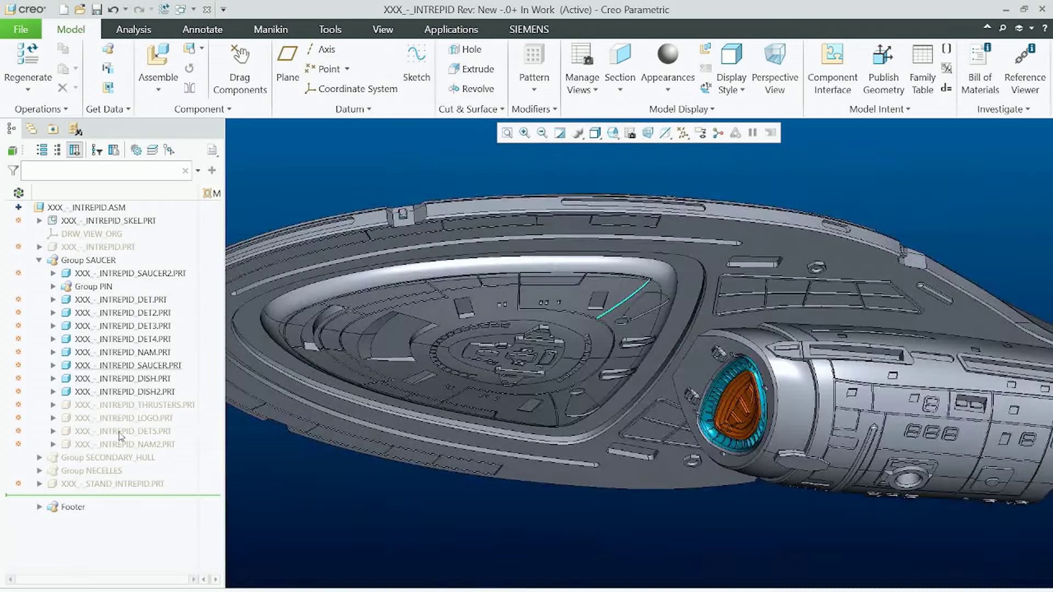
Show XXX_-_INTREPID_THRUSTERS.PRT, the orange thruster inserts along the saucer rim.
click(144, 407)
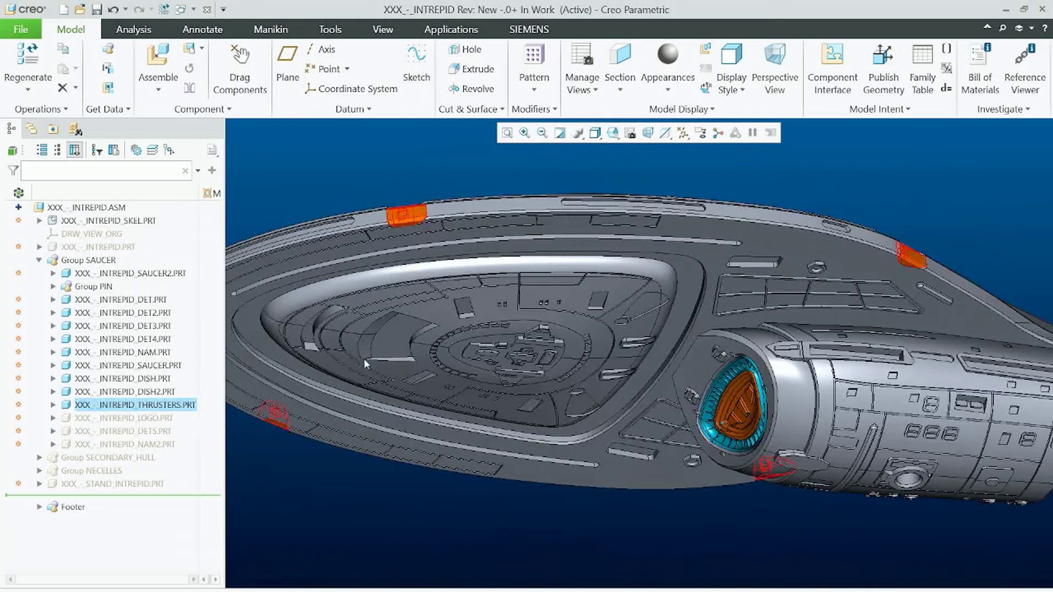
middle_drag(548, 329, 480, 317)
scroll(522, 256, up, 2)
click(416, 463)
scroll(410, 180, down, 2)
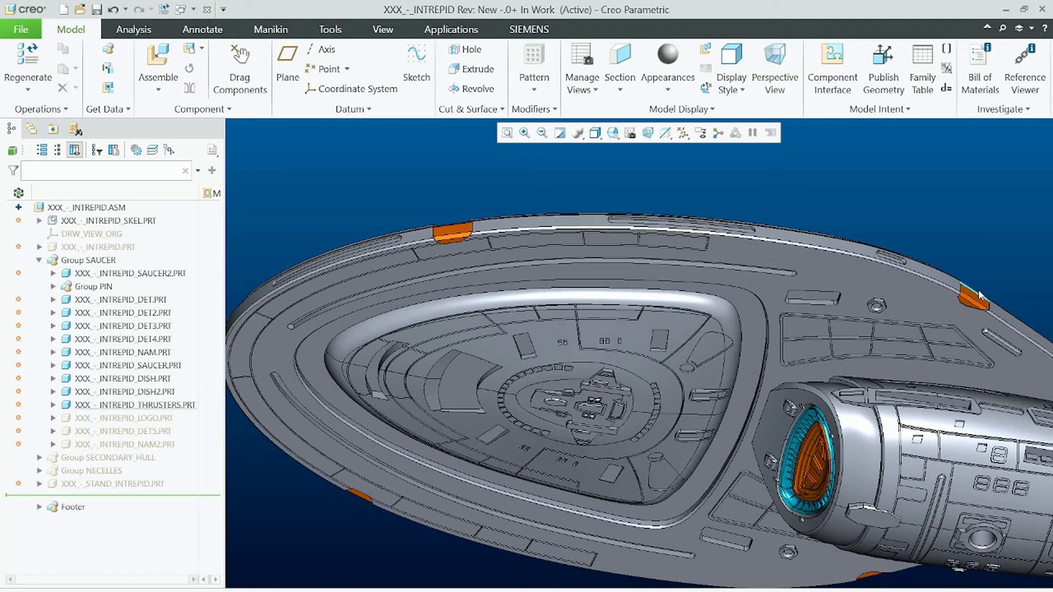
scroll(836, 311, down, 3)
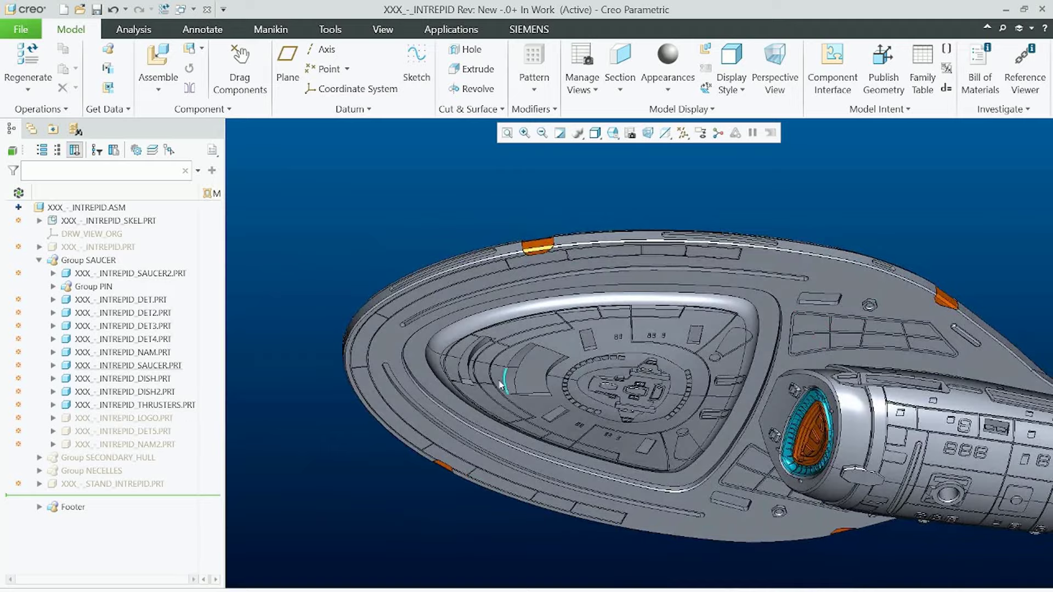
Show XXX_-_INTREPID_LOGO.PRT, the red markings in the long recesses on both sides of the lower hull.
scroll(856, 447, up, 5)
scroll(831, 335, up, 1)
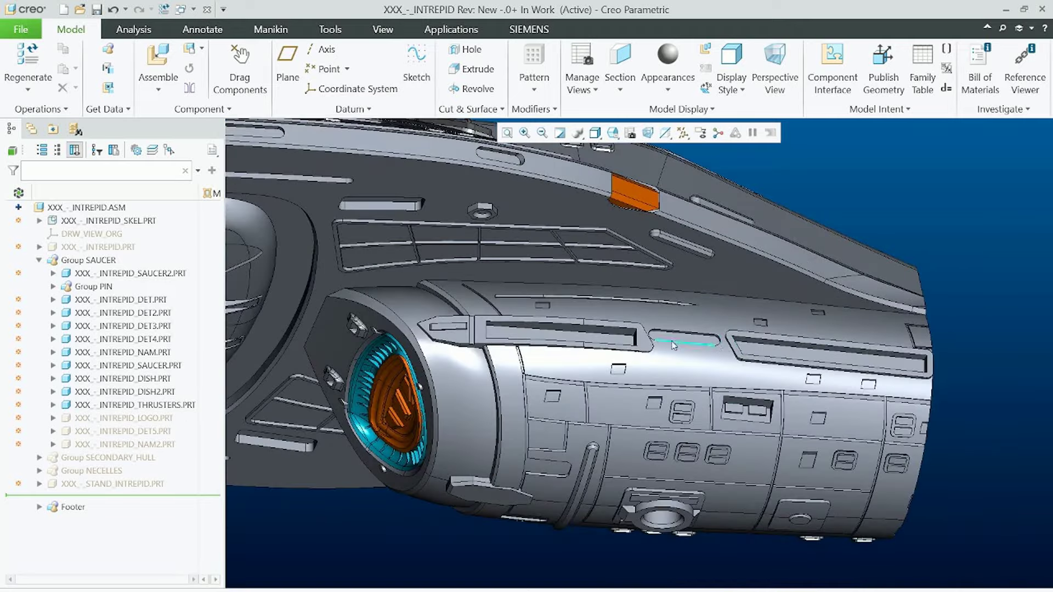
click(158, 419)
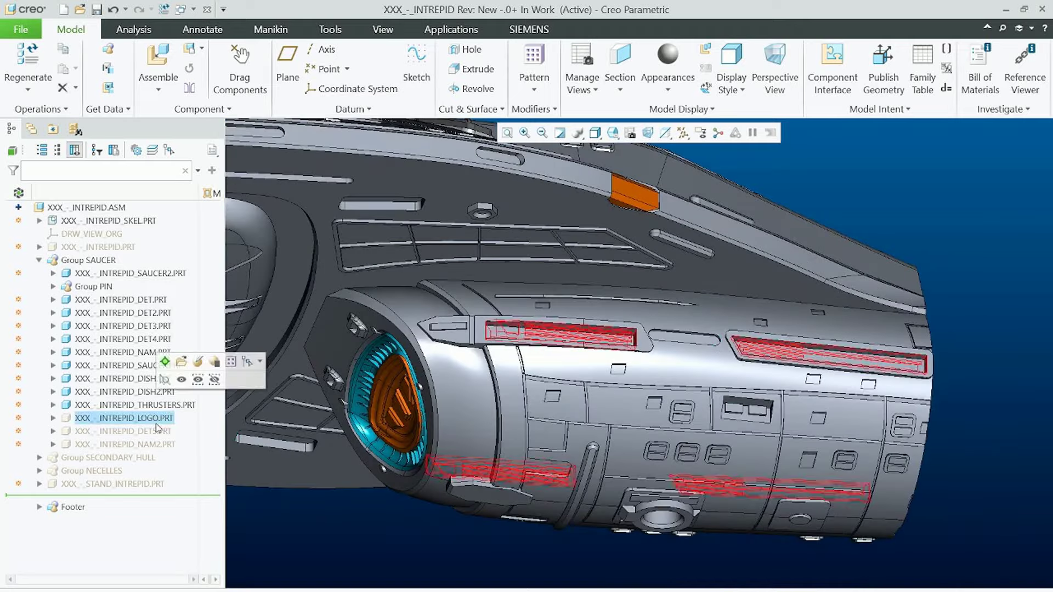
click(313, 536)
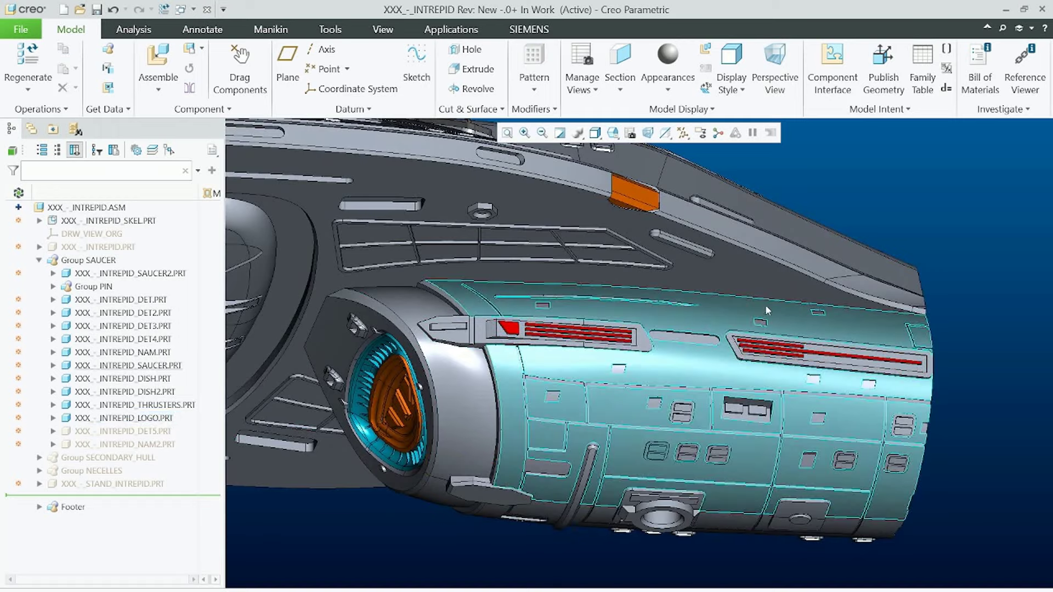
mouse_move(805, 359)
middle_down()
mouse_move(797, 346)
mouse_move(814, 341)
middle_up()
scroll(795, 344, up, 1)
scroll(815, 345, up, 4)
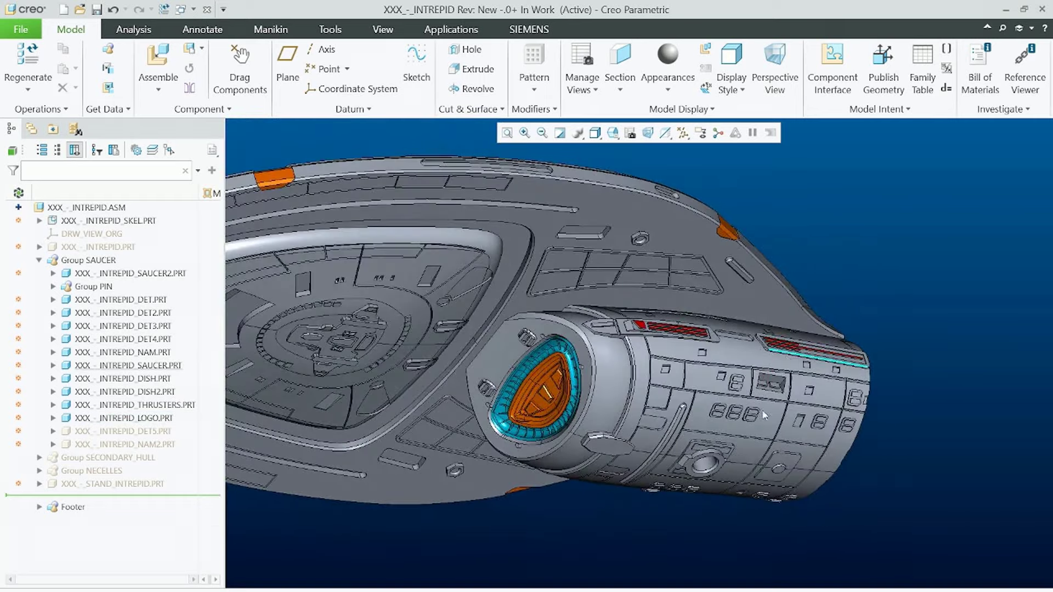
scroll(727, 470, up, 2)
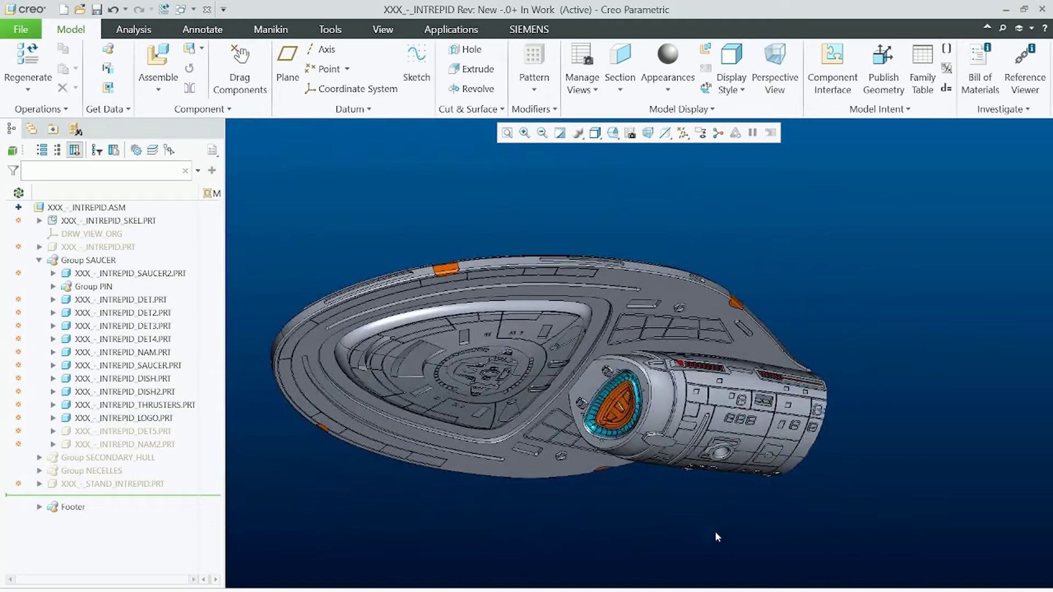
Show XXX_-_INTREPID_DET5.PRT, the dark strips and grilles in the recesses on the saucer's underside.
scroll(307, 427, down, 3)
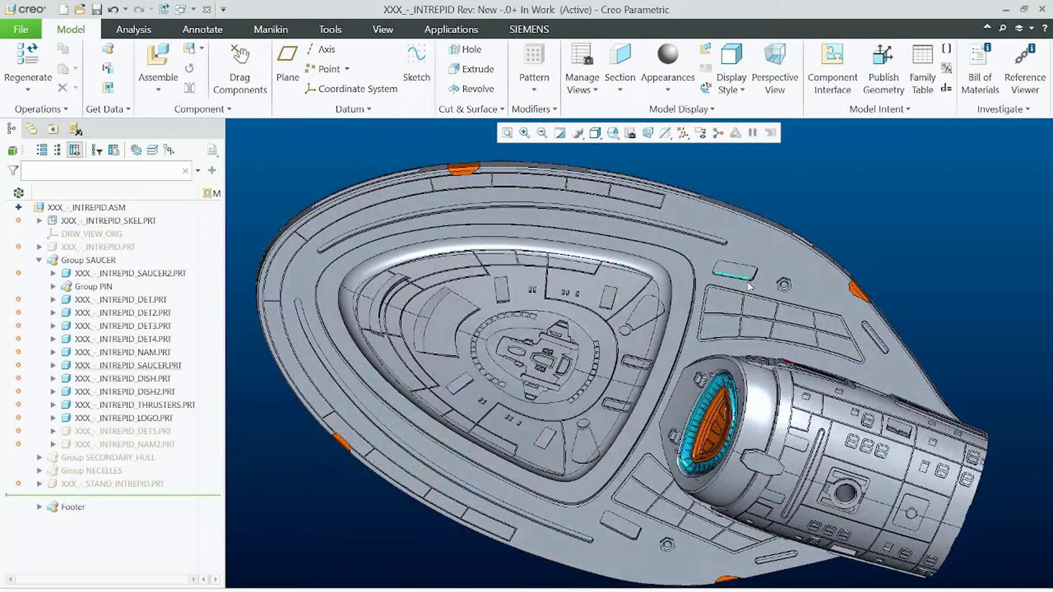
click(137, 431)
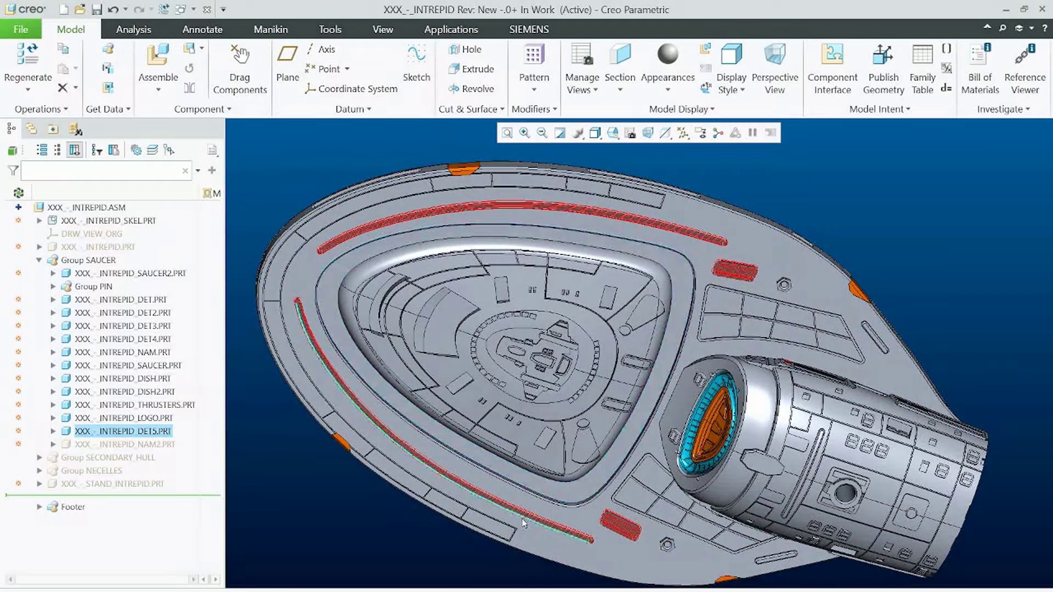
middle_drag(719, 282, 710, 319)
click(710, 320)
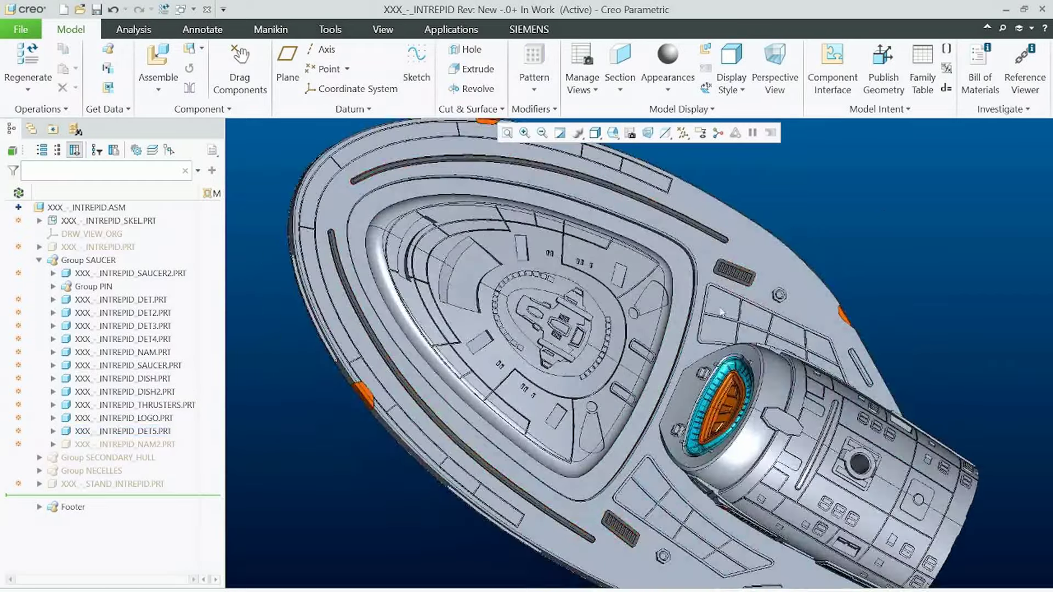
middle_drag(399, 373, 377, 382)
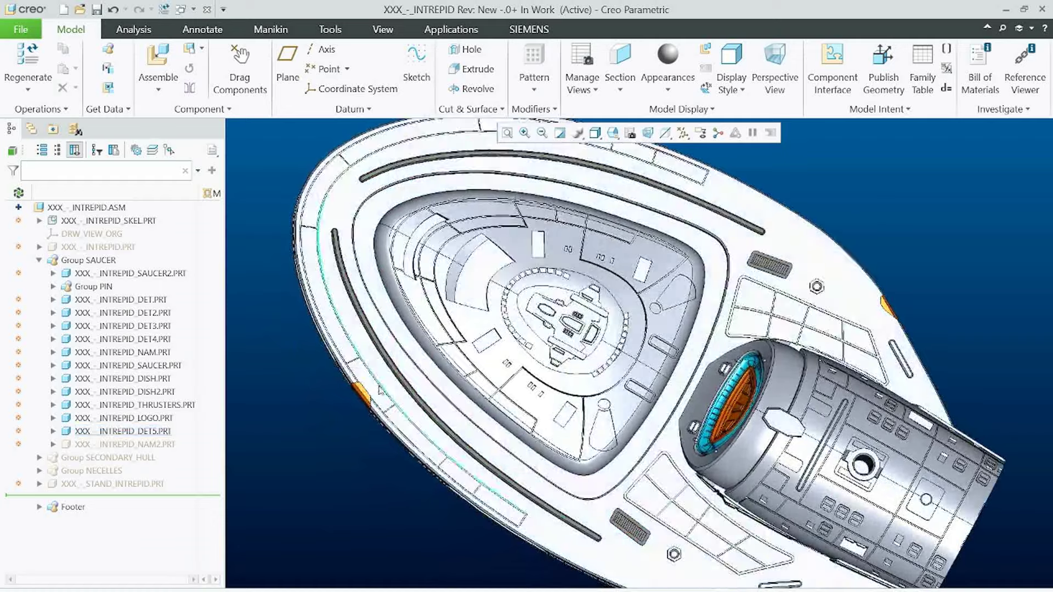
Show XXX_-_INTREPID_NAM2.PRT, the registry lettering on the saucer's underside, and clear the selection.
click(159, 445)
click(184, 400)
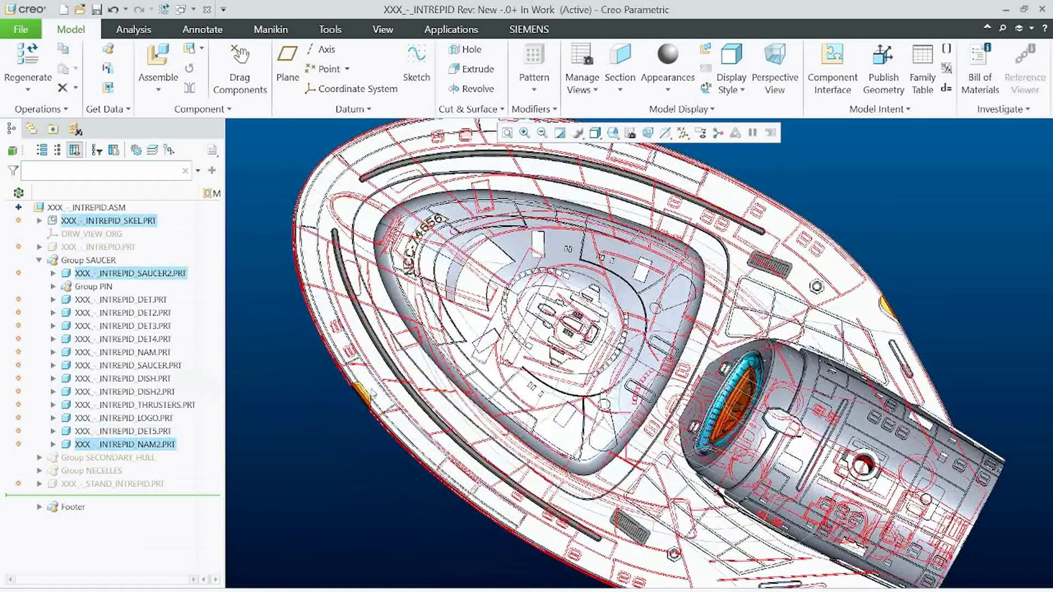
middle_drag(372, 388, 321, 470)
click(319, 466)
Examine the fully assembled saucer from the side and above, and the square sockets in its rear face.
mouse_move(393, 331)
middle_down()
mouse_move(431, 250)
mouse_move(438, 310)
middle_up()
scroll(446, 316, up, 2)
scroll(438, 311, up, 1)
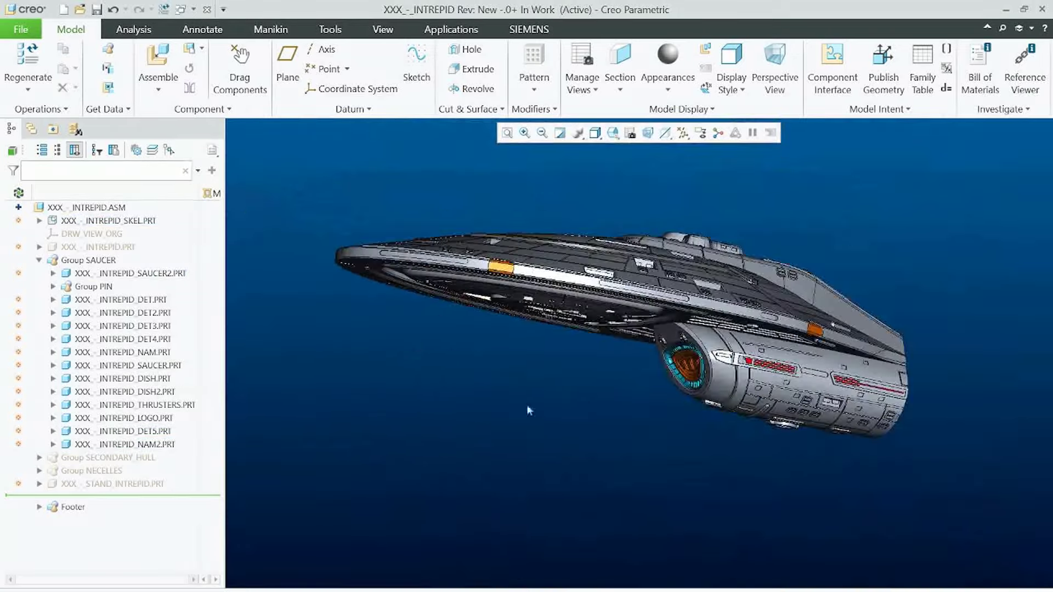
middle_drag(438, 384, 535, 445)
middle_drag(525, 395, 518, 267)
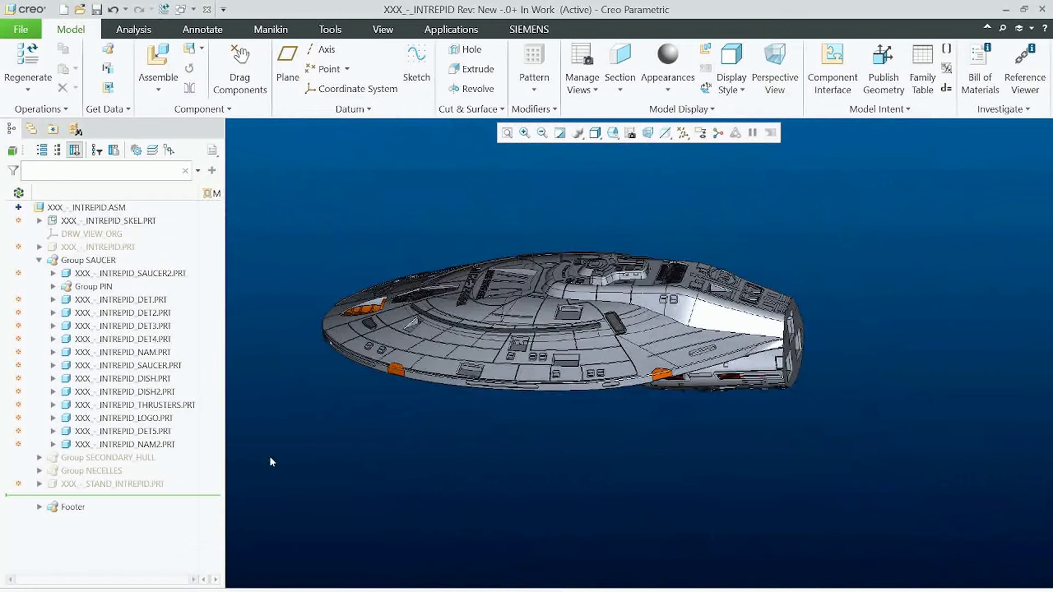
middle_drag(733, 322, 768, 363)
scroll(768, 363, down, 4)
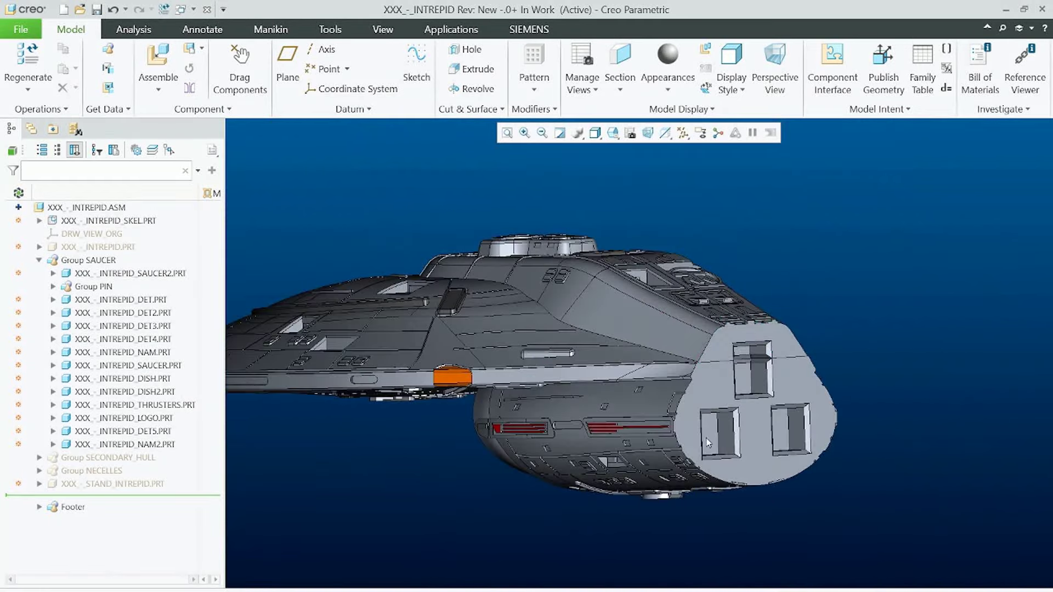
scroll(727, 451, up, 3)
Hide the whole SAUCER group and collapse it in the model tree.
click(81, 261)
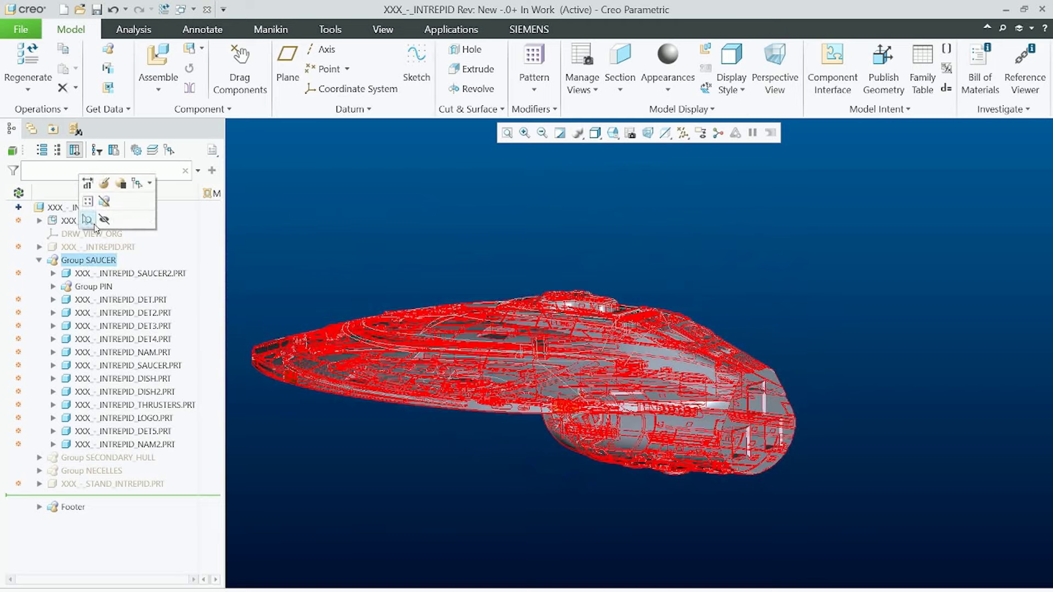
click(90, 221)
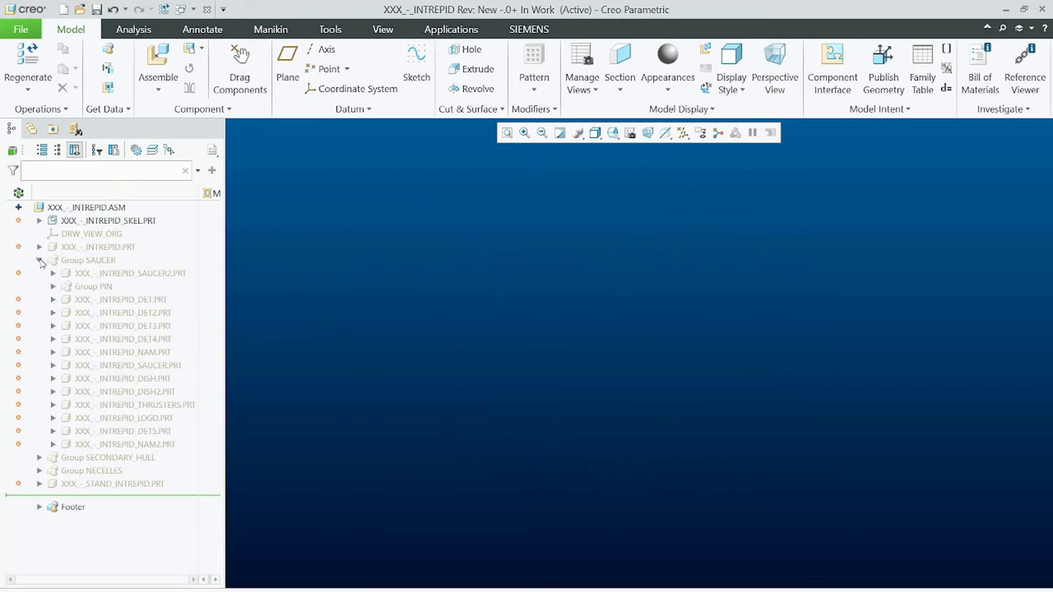
click(40, 261)
Show the SECONDARY_HULL group and inspect the hull from the side.
click(76, 274)
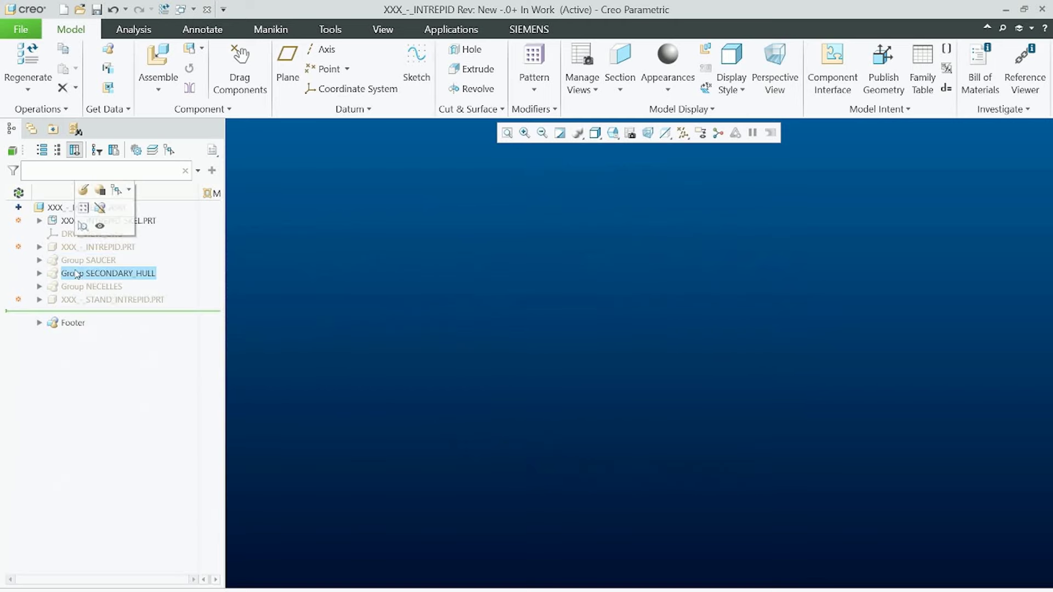
click(99, 226)
scroll(471, 343, up, 2)
scroll(697, 363, down, 3)
middle_drag(639, 475, 660, 510)
scroll(511, 225, up, 2)
scroll(668, 369, down, 2)
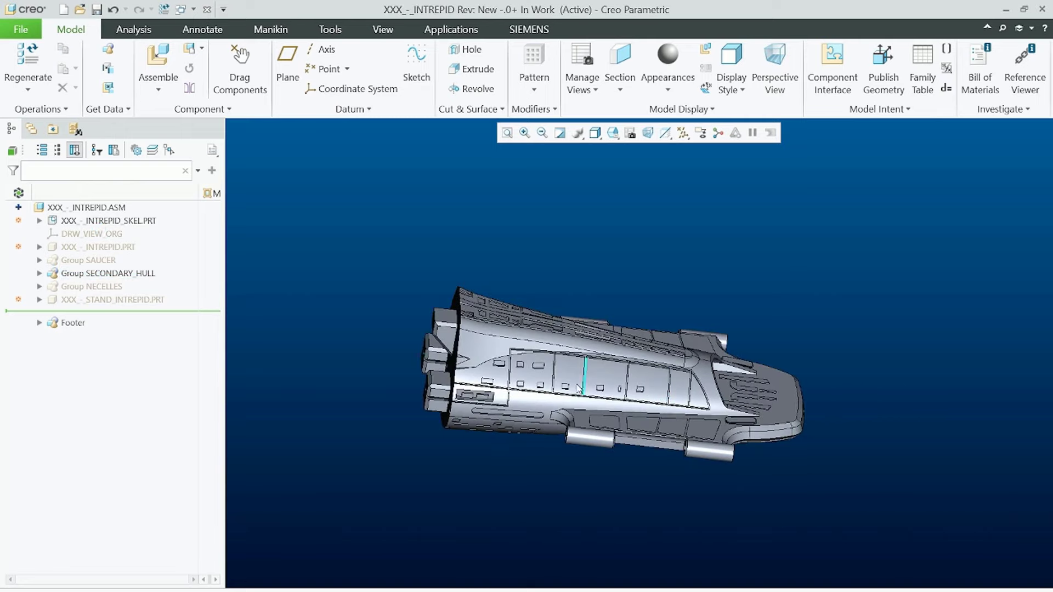
Expand the SECONDARY_HULL group and hide XXX_-_INTREPID_SEC_HULL2.PRT to expose the pin holes on the hull's mating face.
click(39, 274)
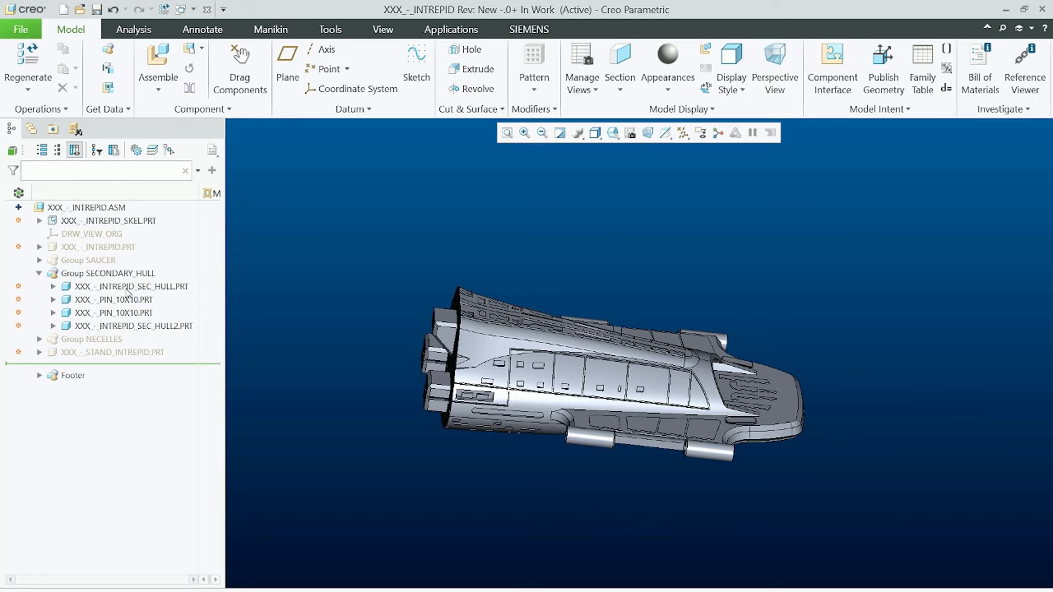
click(123, 325)
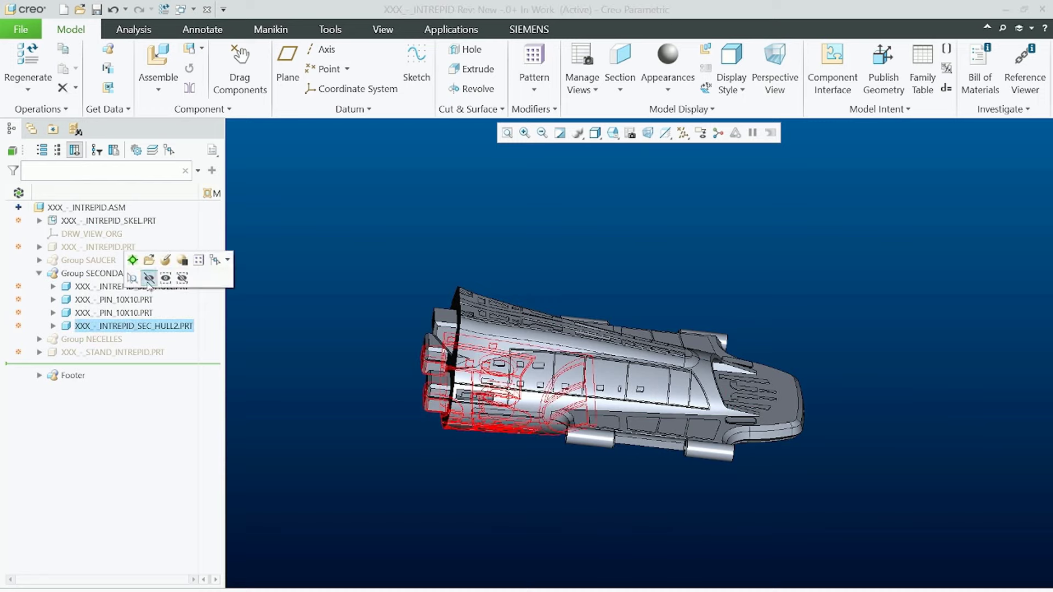
click(147, 278)
middle_drag(674, 333, 686, 251)
scroll(518, 170, up, 1)
scroll(519, 174, down, 3)
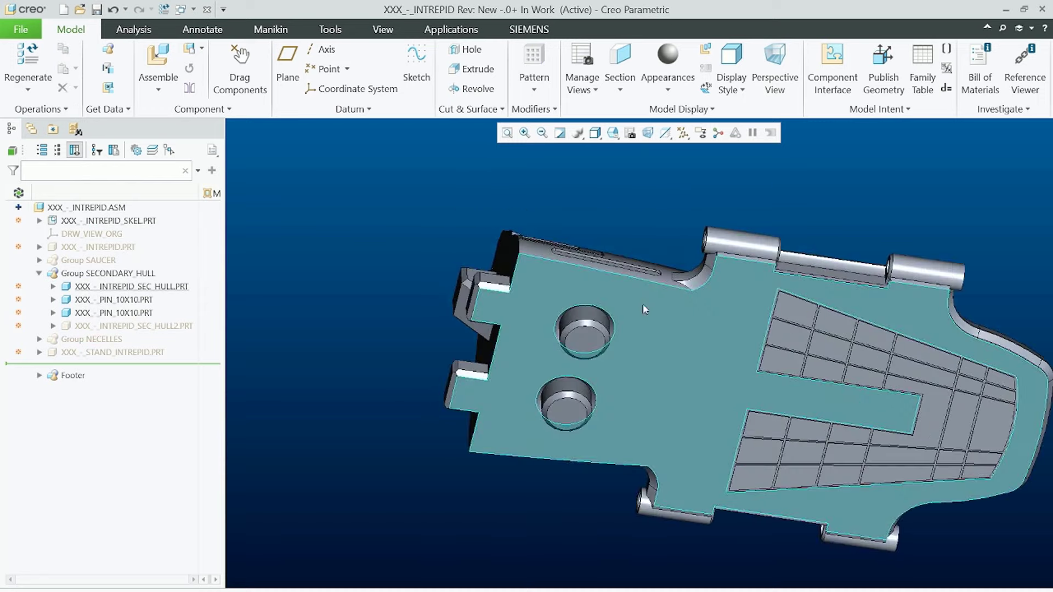
Show XXX_-_INTREPID_SEC_HULL2.PRT again over the mating face of the secondary hull.
click(149, 327)
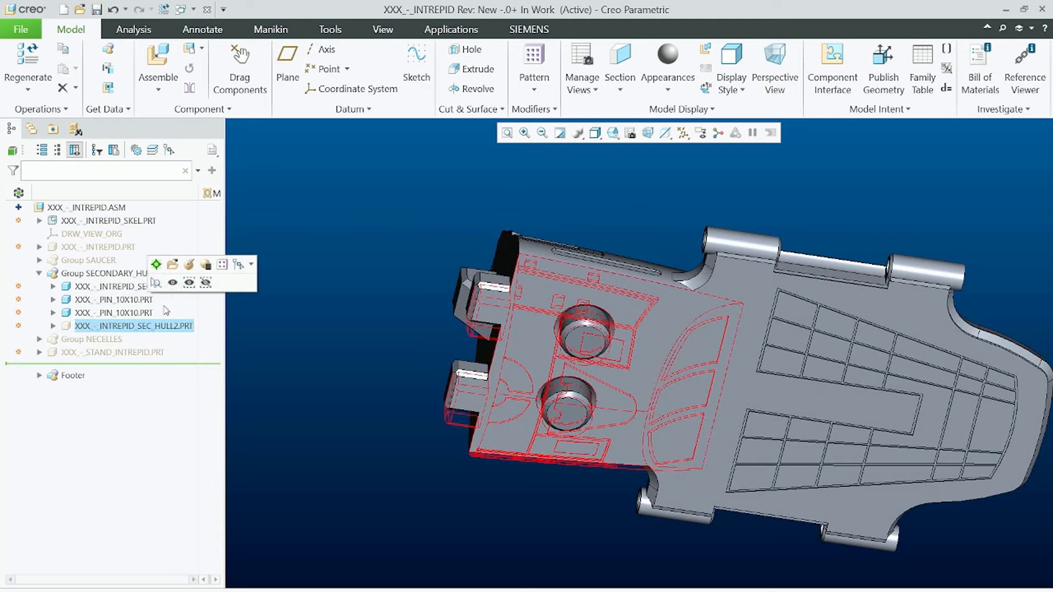
click(174, 289)
click(360, 328)
Show the SAUCER group alongside the secondary hull and collapse the SECONDARY_HULL group in the model tree.
click(94, 273)
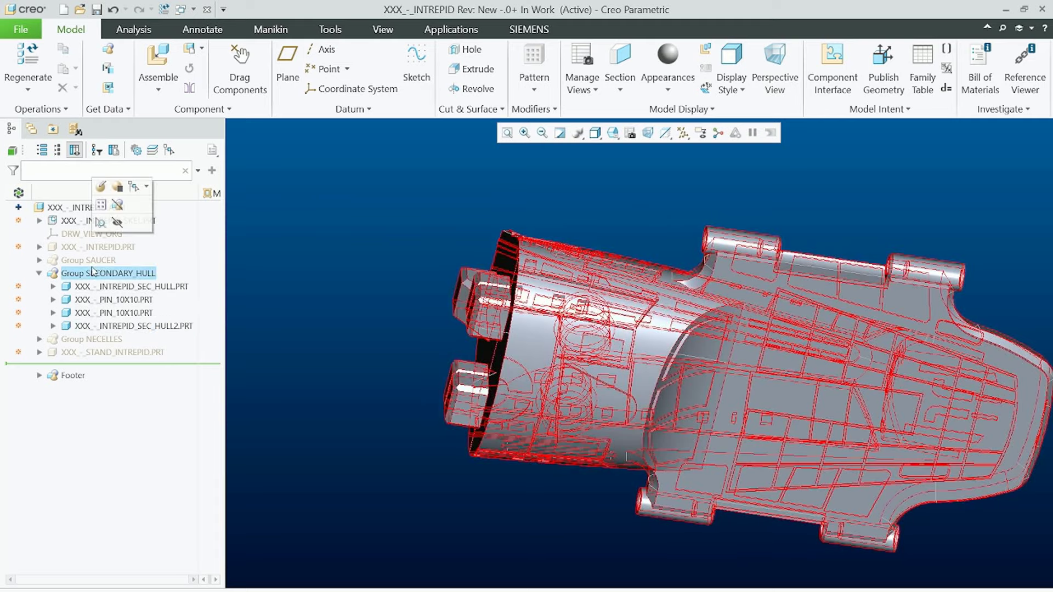
click(98, 260)
click(122, 215)
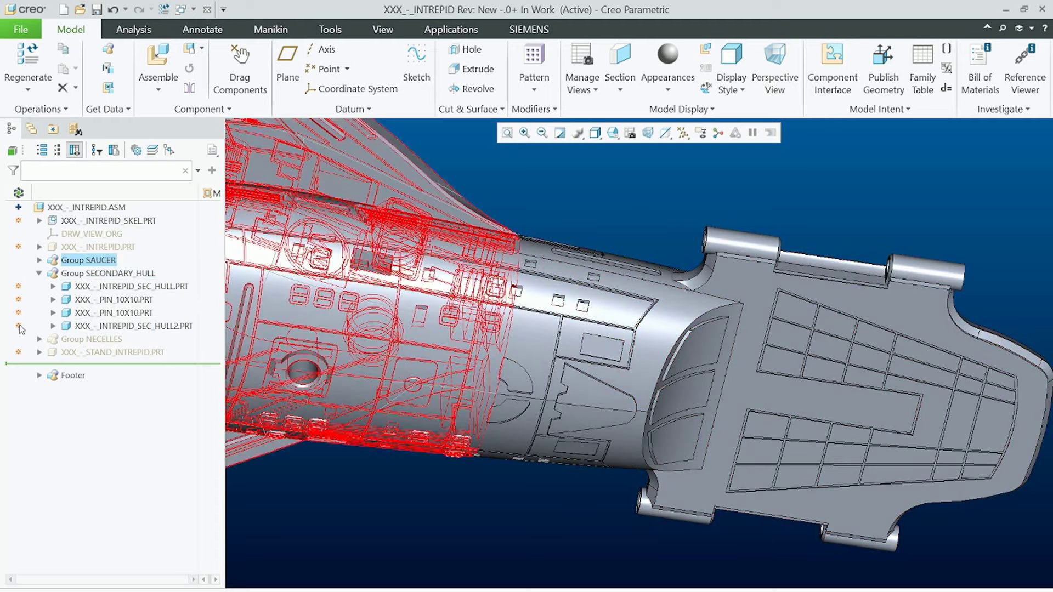
click(39, 274)
Examine how the saucer and the secondary hull fit together, looking from above and along the aft end.
scroll(689, 357, up, 2)
middle_drag(689, 357, 605, 430)
click(606, 430)
scroll(605, 430, up, 3)
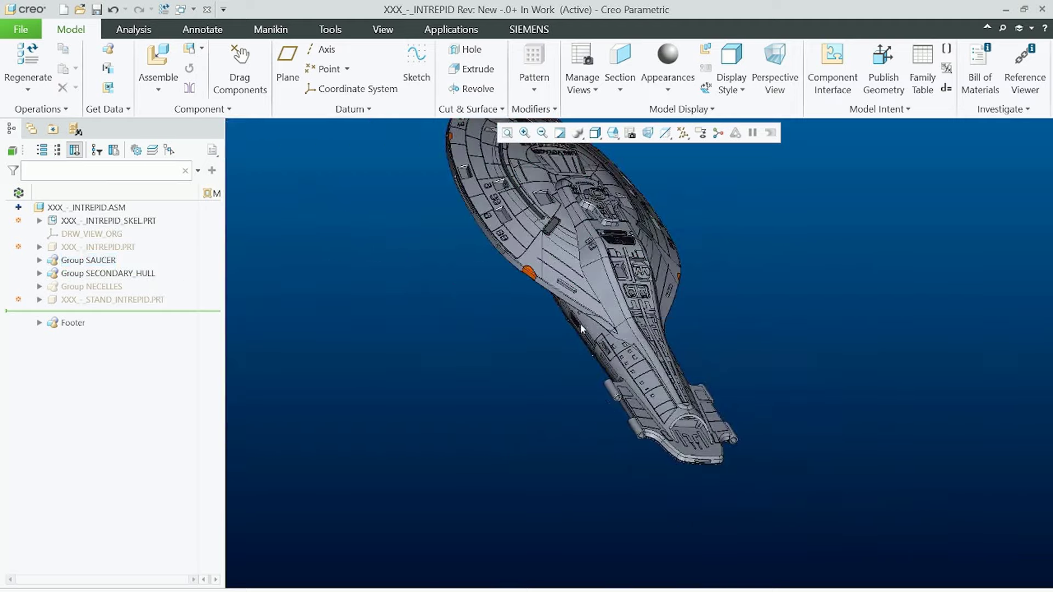
middle_drag(580, 321, 606, 365)
scroll(624, 415, up, 3)
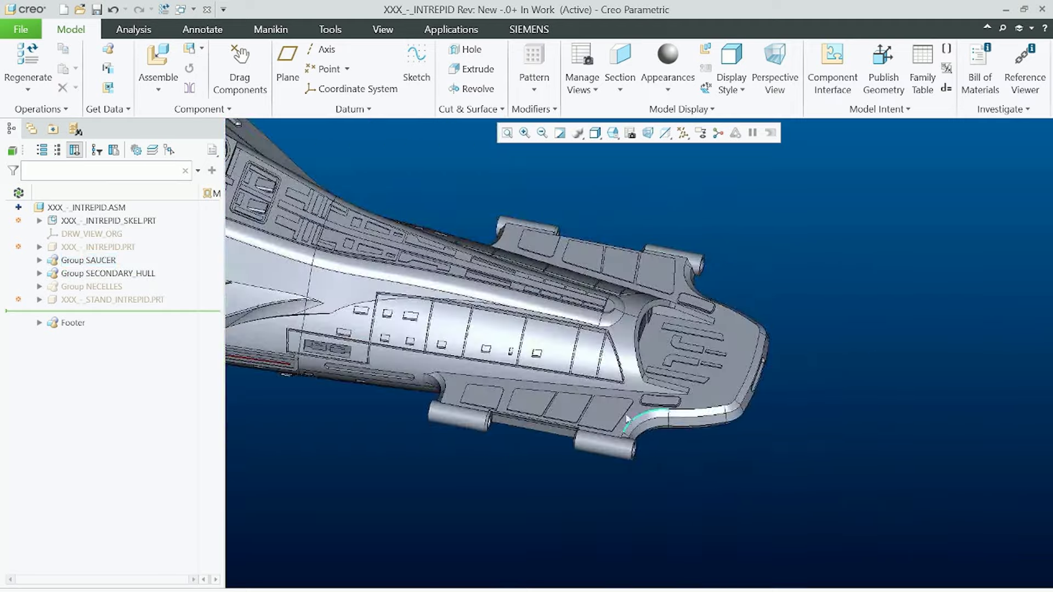
middle_drag(624, 416, 588, 476)
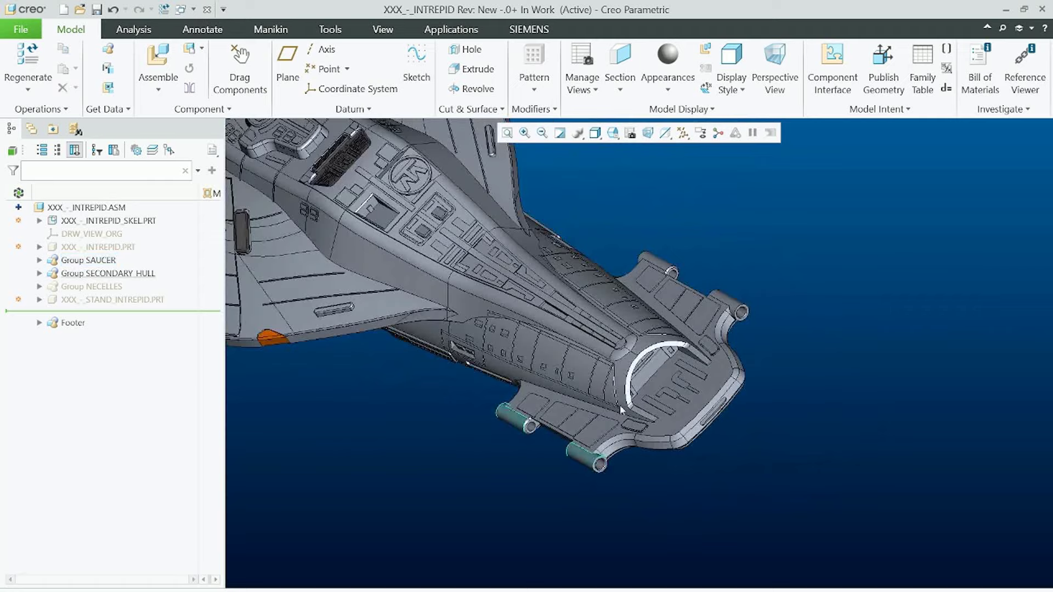
scroll(799, 320, down, 2)
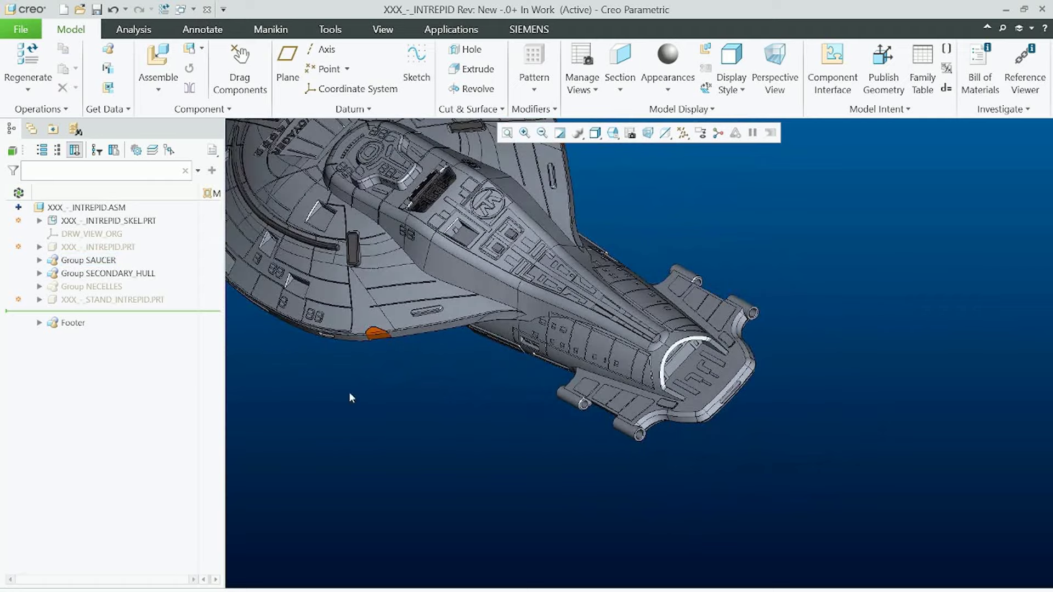
Hide the SAUCER and SECONDARY_HULL groups and show the NECELLES group on its own.
click(88, 260)
ctrl+click(110, 273)
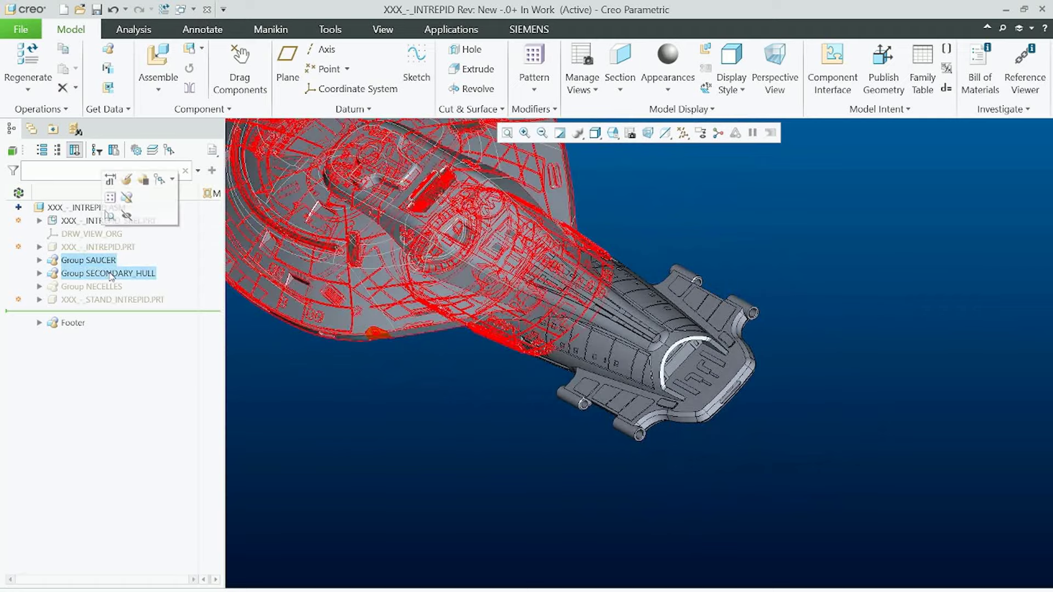
ctrl+click(116, 285)
click(134, 235)
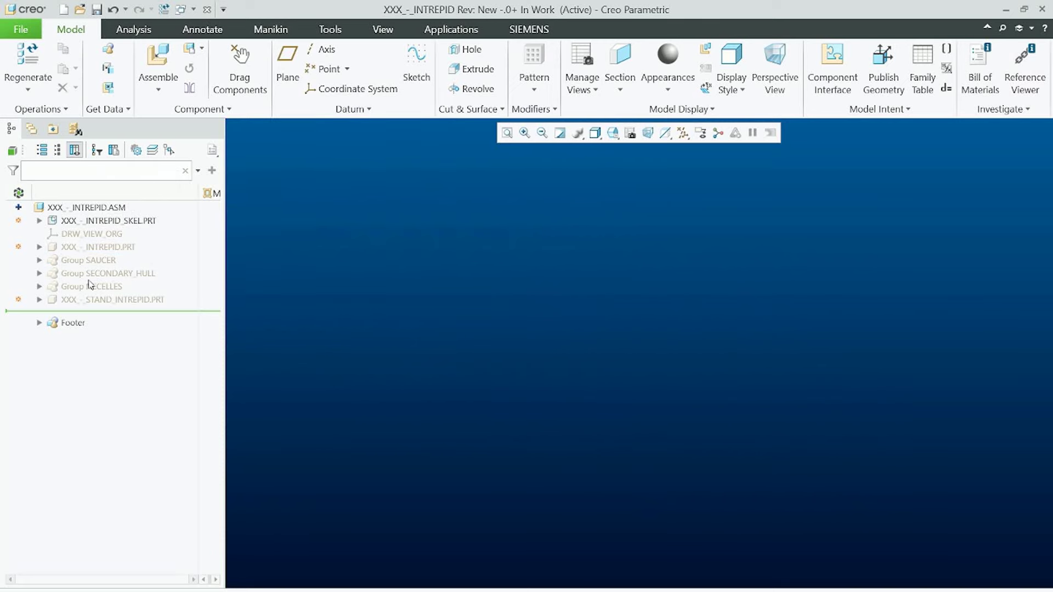
click(90, 286)
click(107, 236)
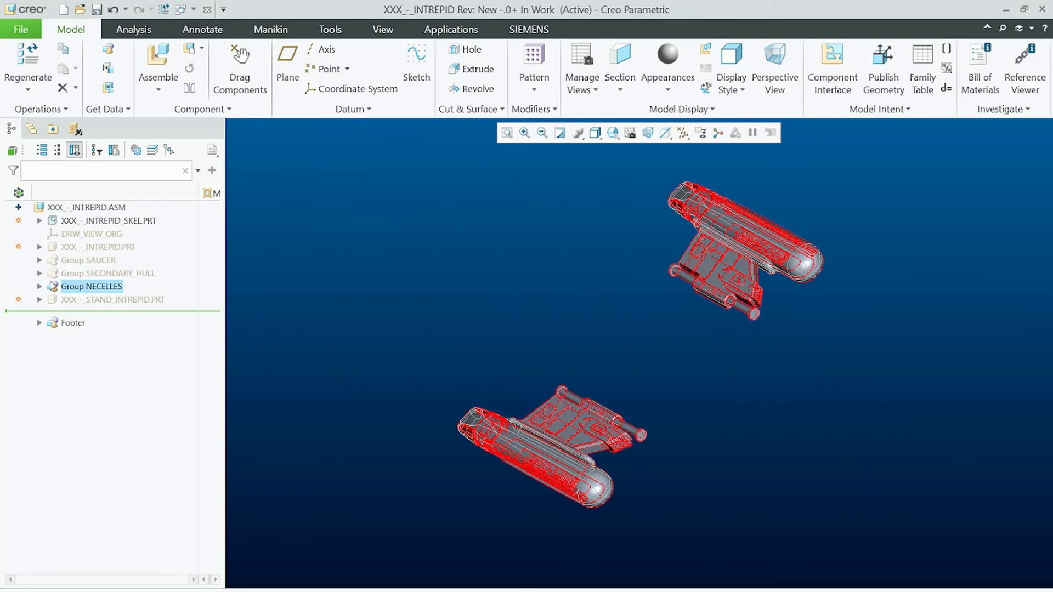
Expand the NECELLES group and hide all of its parts except XXX_-_INTREPID_NECELLES.PRT.
click(39, 286)
click(104, 313)
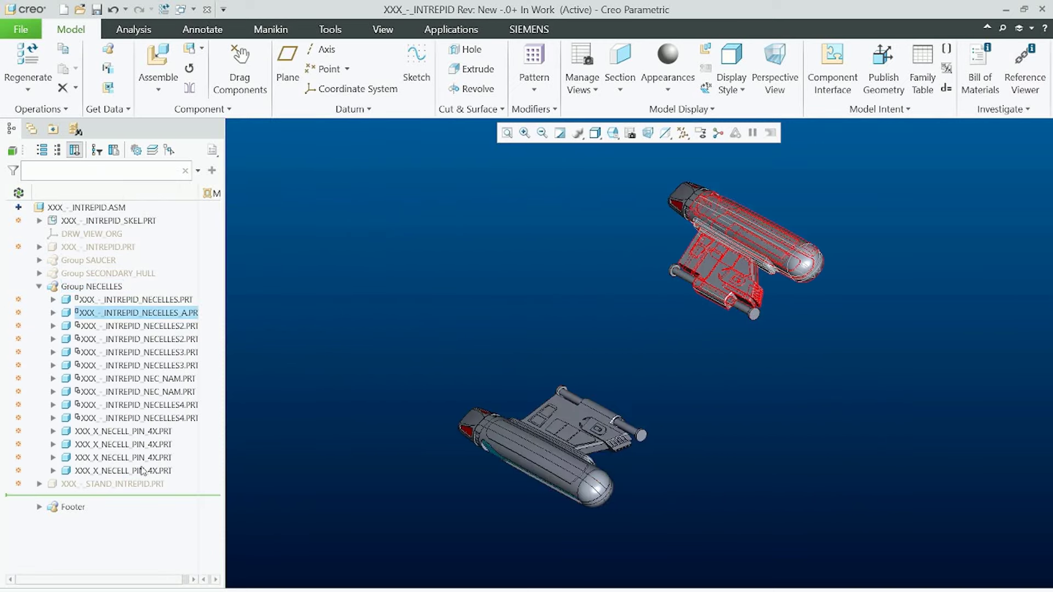
shift+click(142, 470)
click(161, 437)
middle_drag(560, 346, 361, 366)
middle_drag(543, 373, 491, 351)
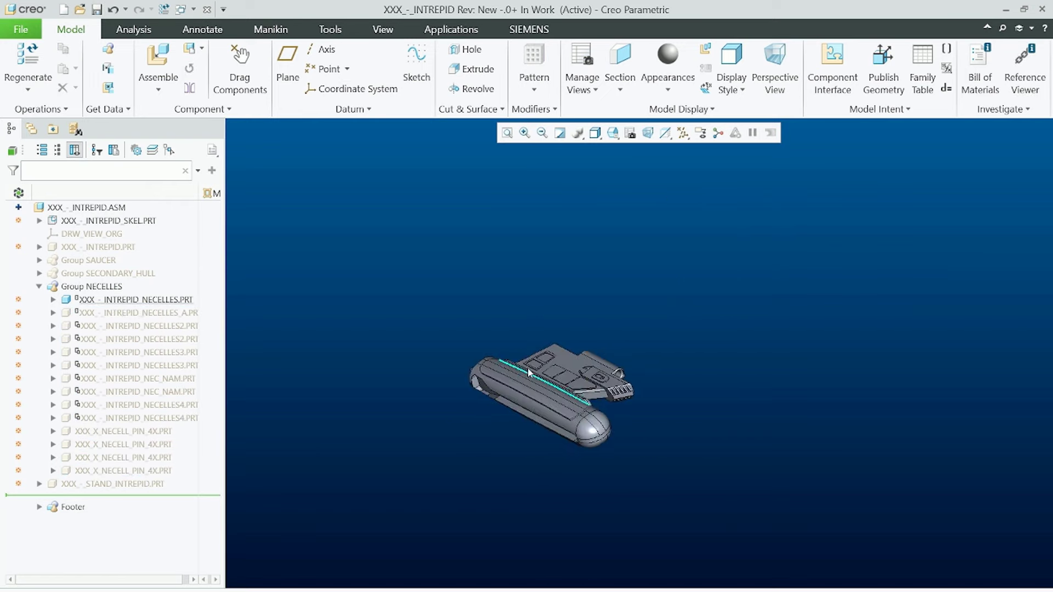
Show the opposite nacelle body, XXX_-_INTREPID_NECELLES_A.PRT, beside the first one.
click(146, 315)
click(172, 275)
click(478, 271)
scroll(560, 349, up, 2)
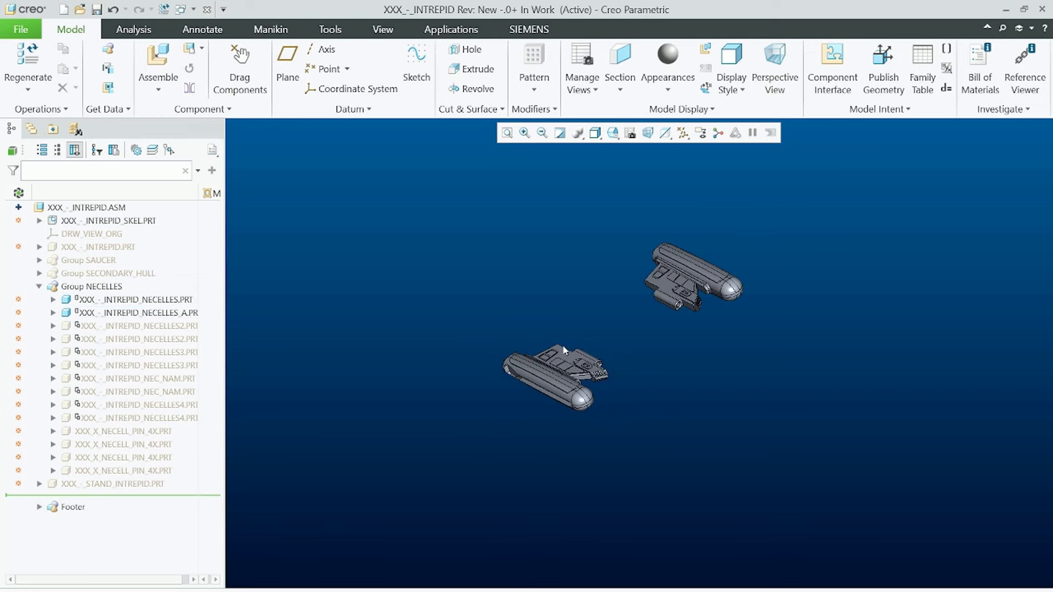
Examine both nacelle bodies from several sides, including a close look at the square peg on the flat end.
middle_drag(561, 349, 737, 314)
mouse_move(571, 348)
middle_down()
mouse_move(631, 346)
mouse_move(634, 405)
mouse_move(616, 426)
mouse_move(644, 433)
mouse_move(621, 338)
mouse_move(586, 332)
middle_up()
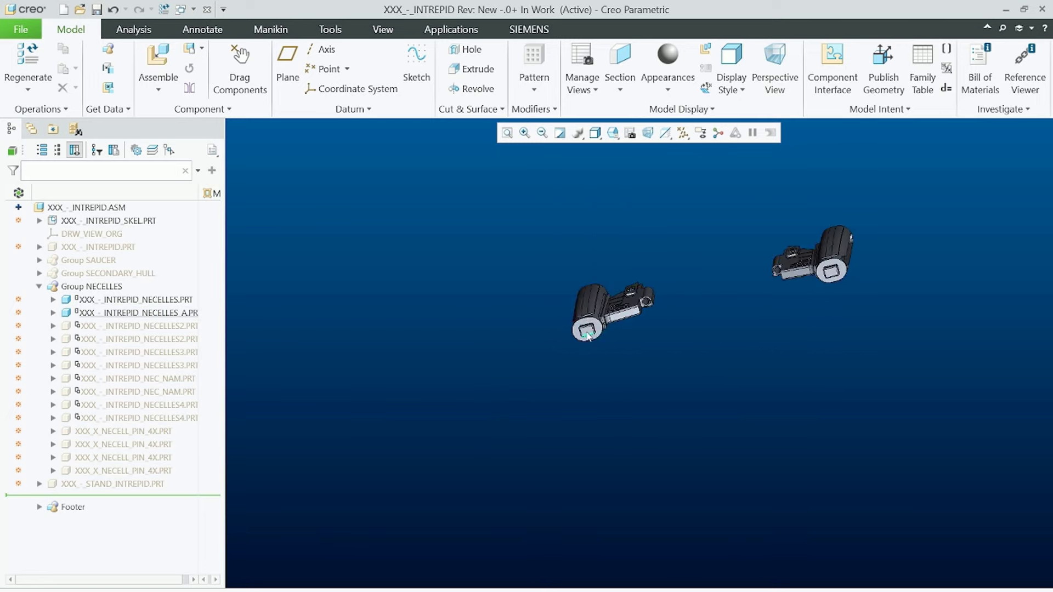
scroll(588, 336, up, 2)
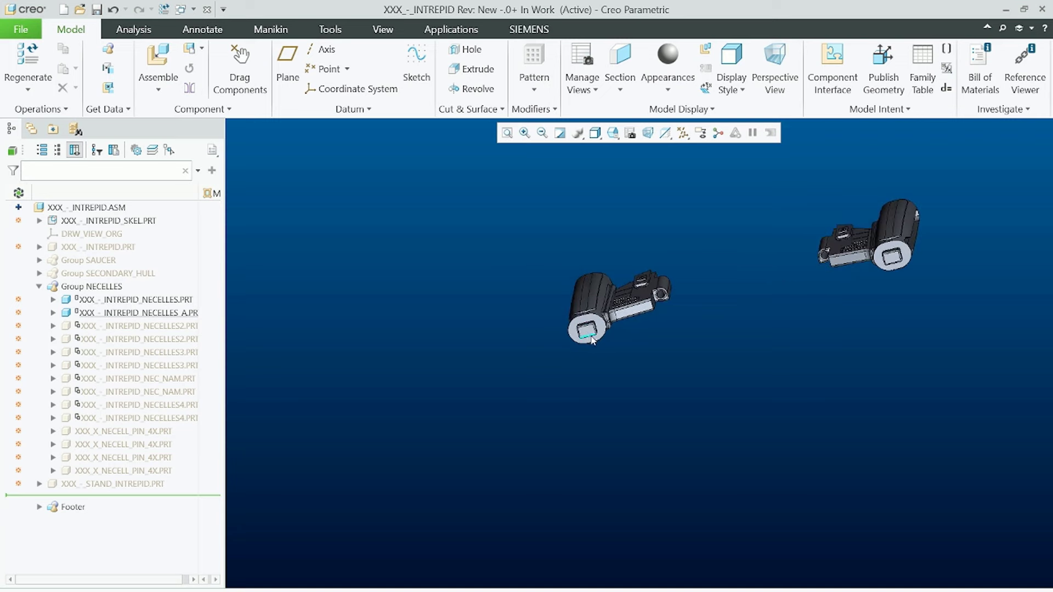
mouse_move(592, 340)
middle_down()
mouse_move(591, 417)
mouse_move(604, 400)
mouse_move(569, 403)
mouse_move(582, 420)
middle_up()
scroll(651, 336, up, 2)
scroll(838, 211, down, 4)
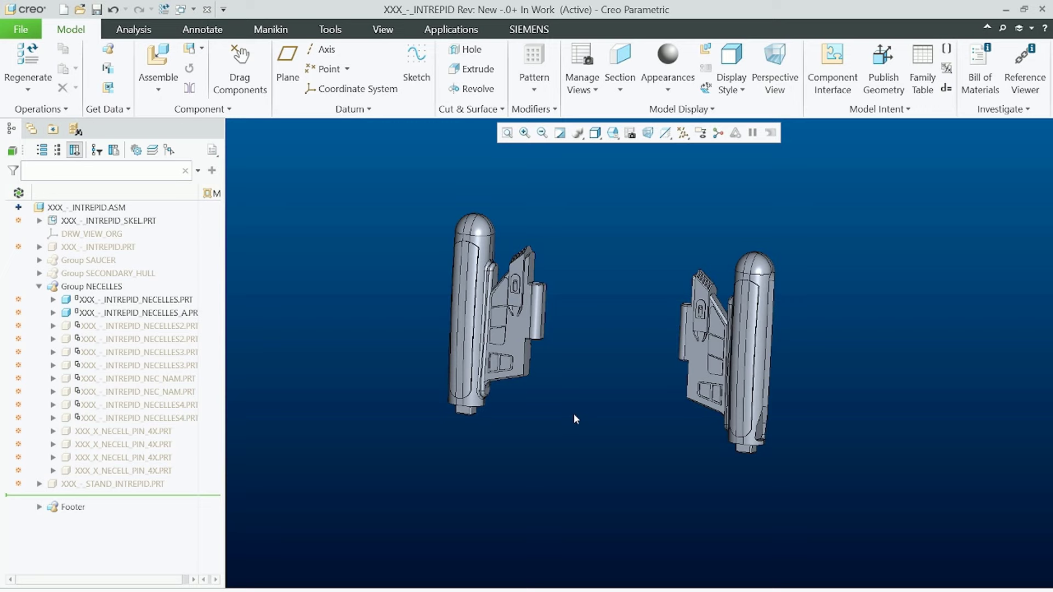
mouse_move(573, 417)
middle_down()
mouse_move(574, 404)
mouse_move(548, 433)
mouse_move(487, 462)
middle_up()
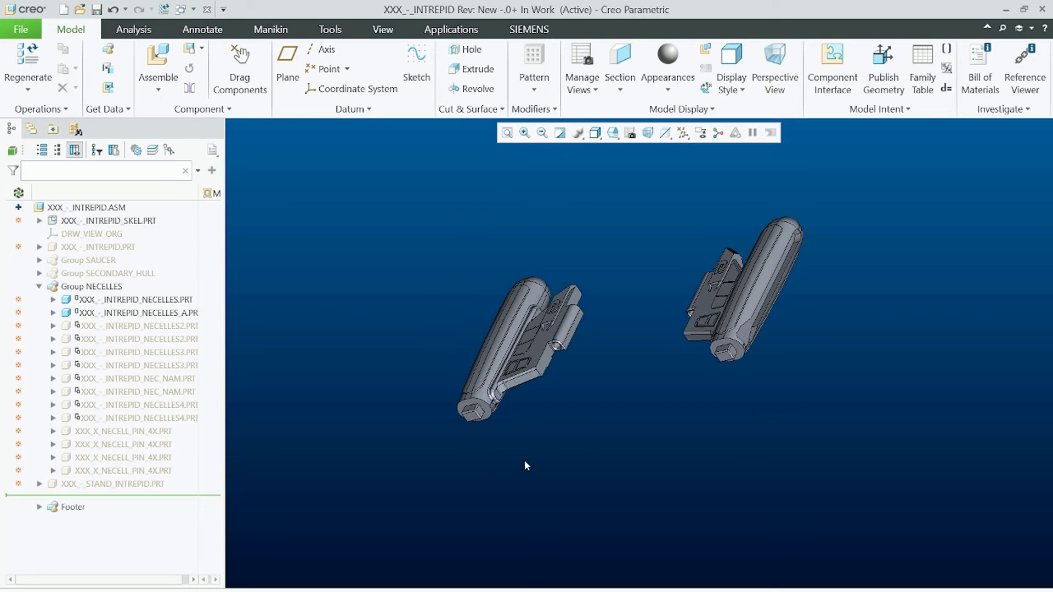
scroll(493, 438, down, 3)
scroll(431, 428, down, 3)
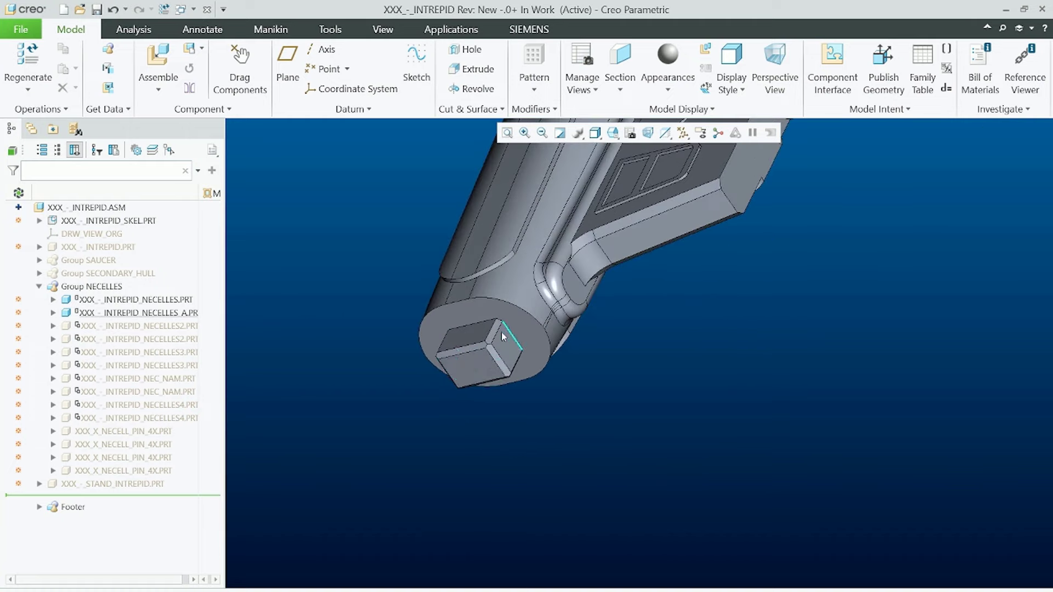
scroll(477, 310, up, 8)
mouse_move(630, 313)
middle_down()
mouse_move(612, 366)
mouse_move(533, 395)
middle_up()
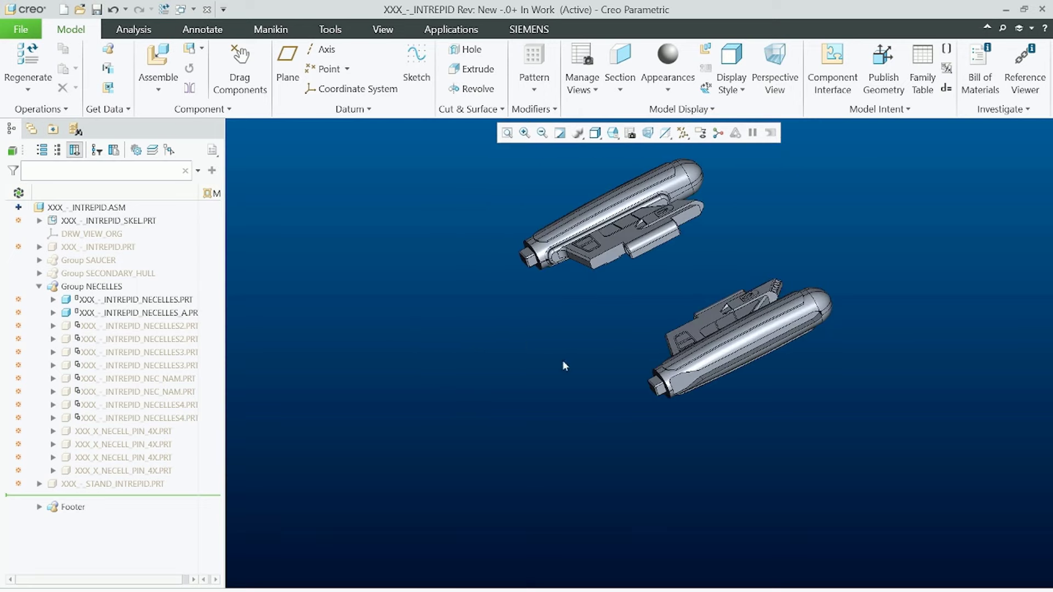
Show both XXX_-_INTREPID_NECELLES2.PRT end caps on the pegs of the two nacelles.
click(189, 325)
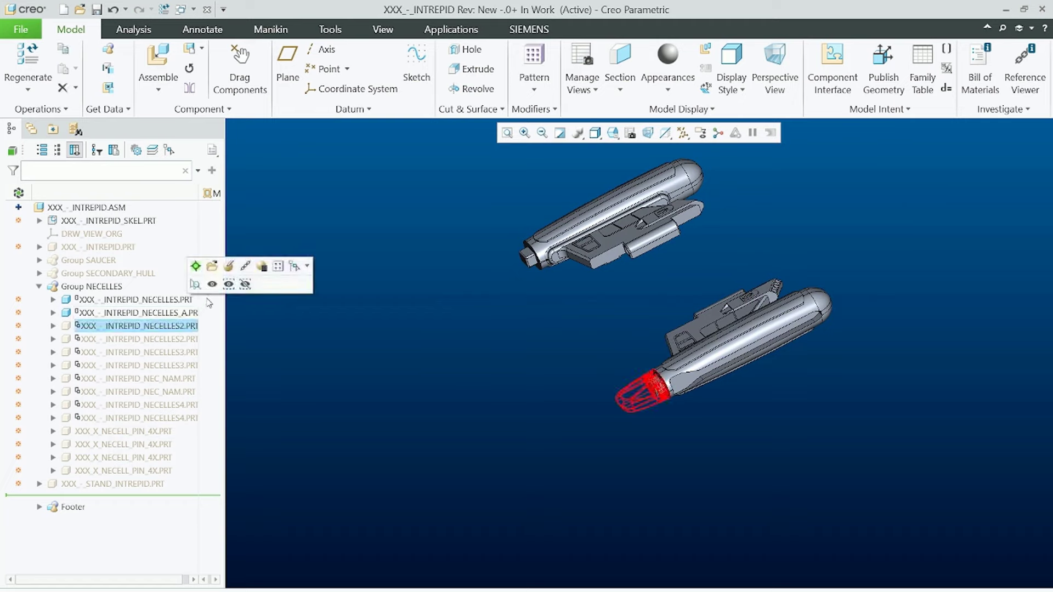
scroll(299, 357, down, 3)
click(187, 339)
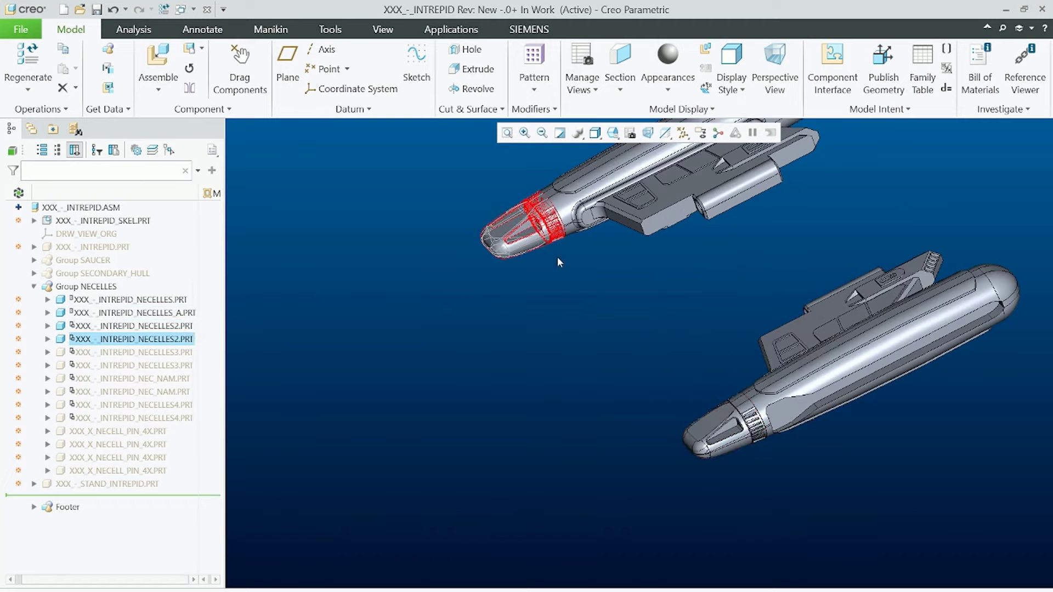
click(583, 324)
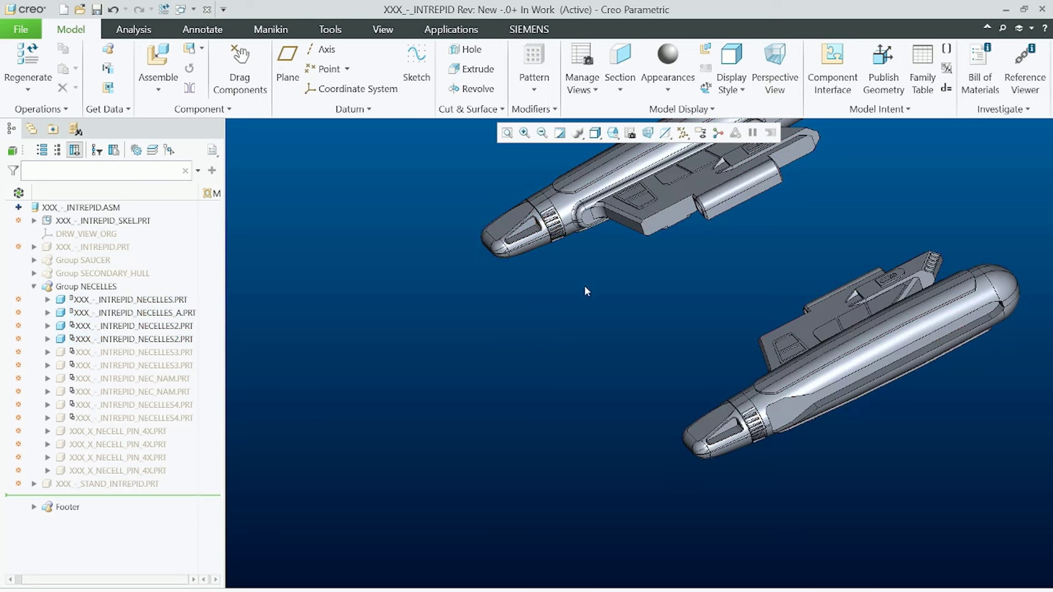
scroll(553, 360, down, 2)
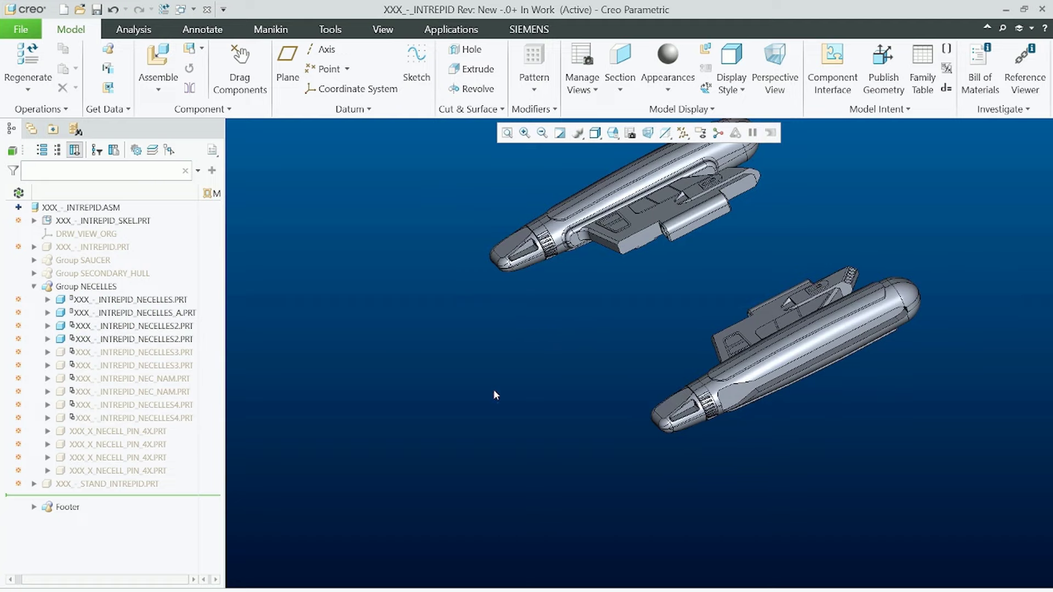
mouse_move(495, 394)
middle_down()
mouse_move(495, 375)
mouse_move(559, 336)
mouse_move(635, 345)
mouse_move(636, 363)
mouse_move(380, 410)
middle_up()
Show the first XXX_-_INTREPID_NECELLES3.PRT grille insert along the side of its nacelle.
click(175, 357)
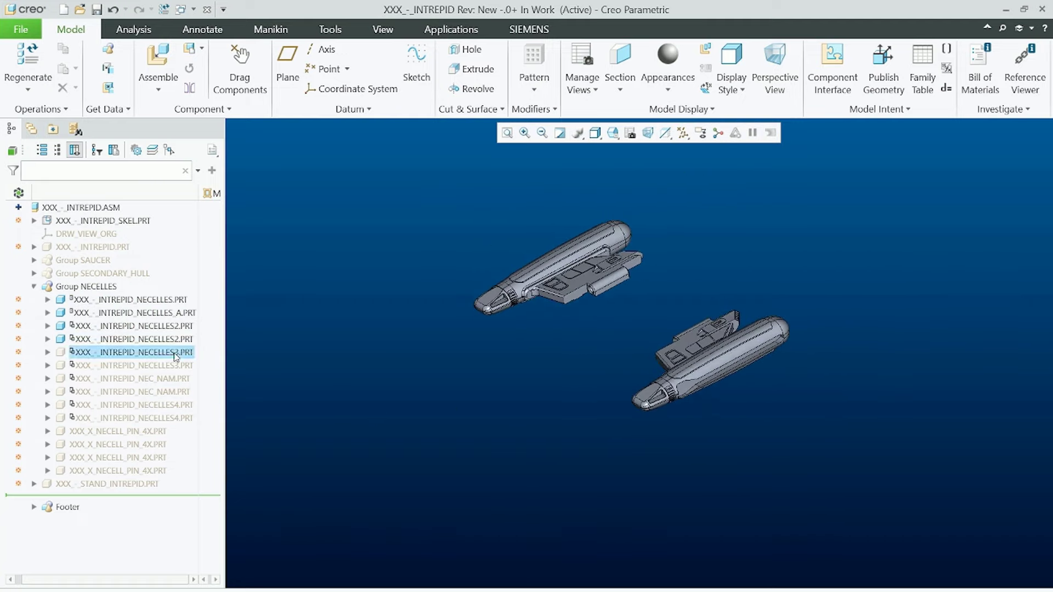
scroll(811, 362, up, 4)
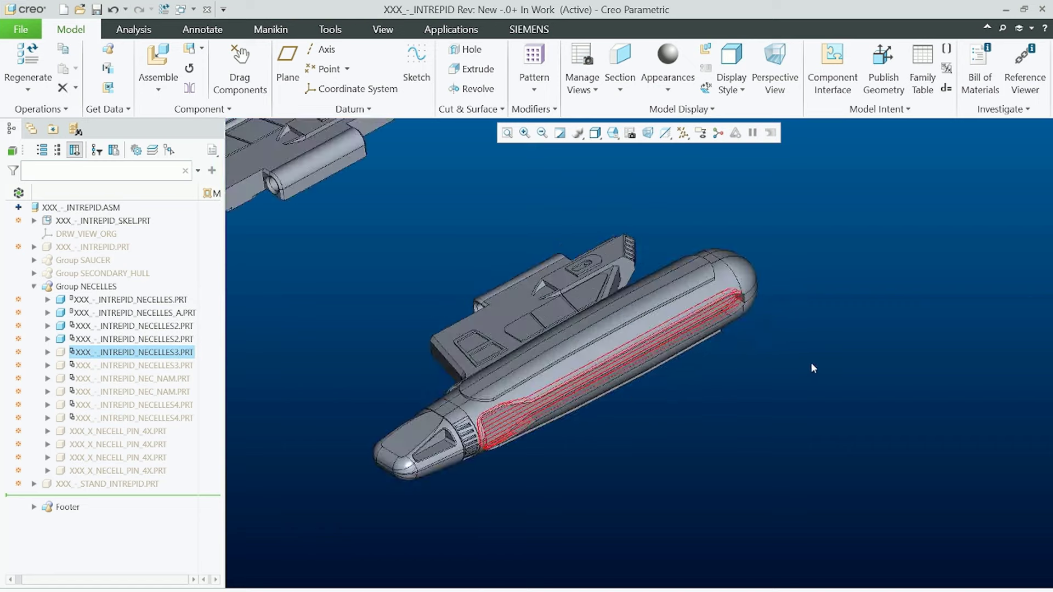
click(157, 357)
click(181, 314)
scroll(904, 390, up, 3)
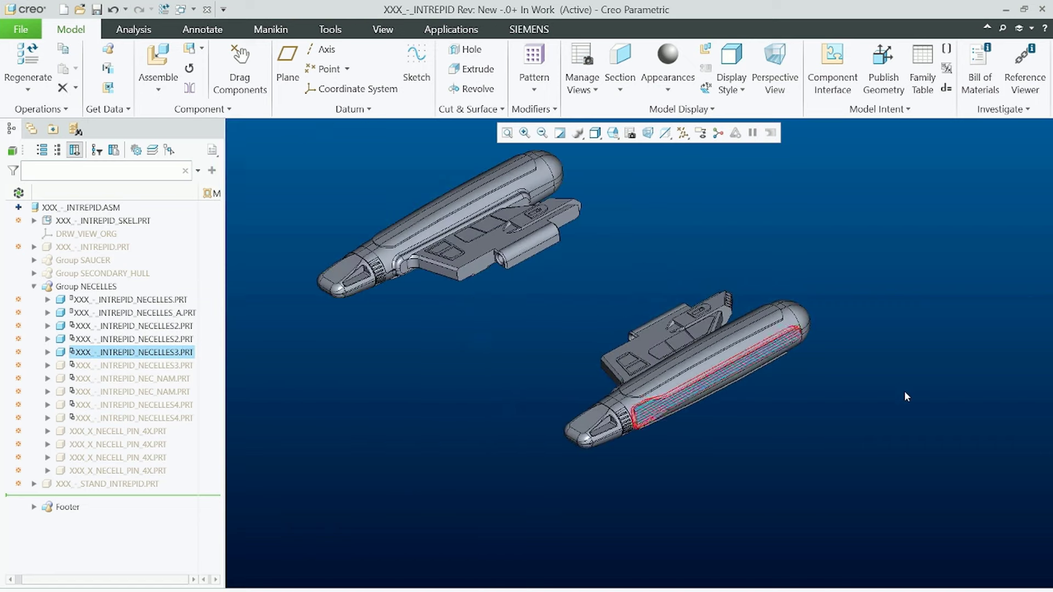
click(904, 391)
Show the second XXX_-_INTREPID_NECELLES3.PRT grille insert on the other nacelle and inspect both nacelles.
middle_drag(600, 358, 722, 358)
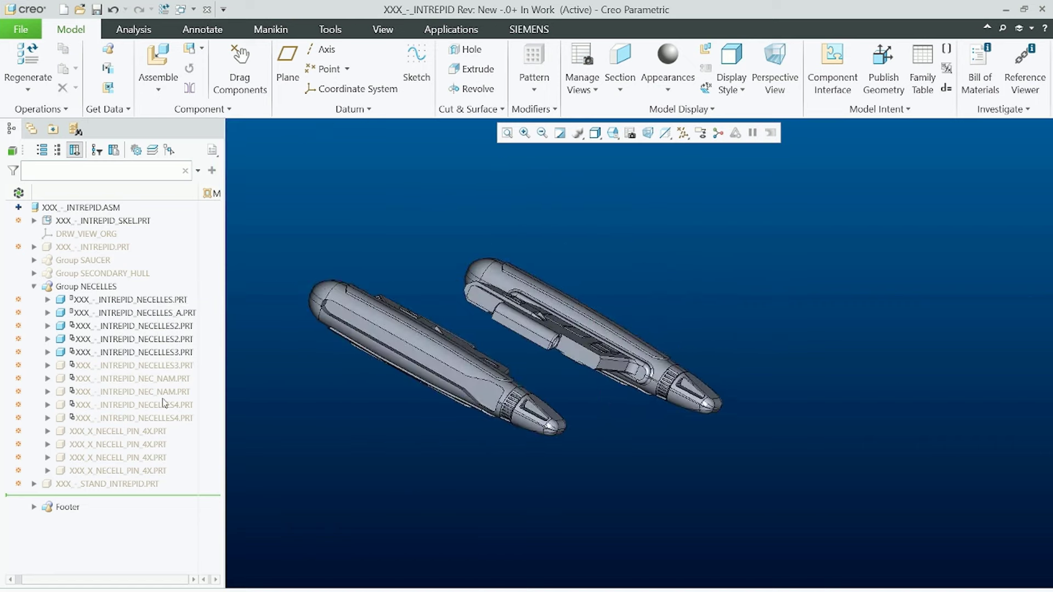
click(166, 364)
click(188, 320)
click(413, 506)
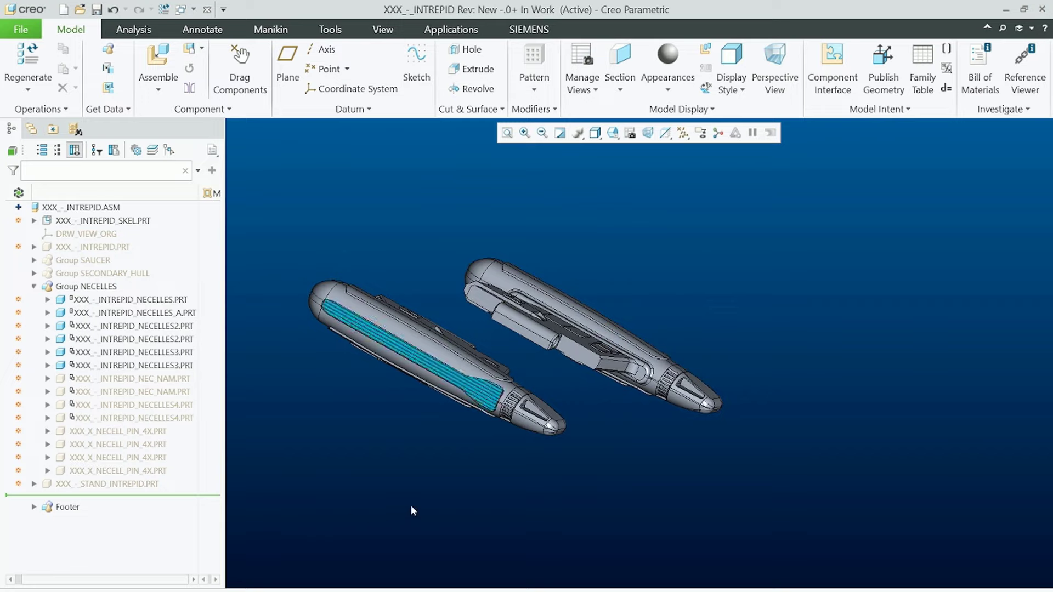
mouse_move(583, 393)
middle_down()
mouse_move(562, 423)
mouse_move(581, 377)
middle_up()
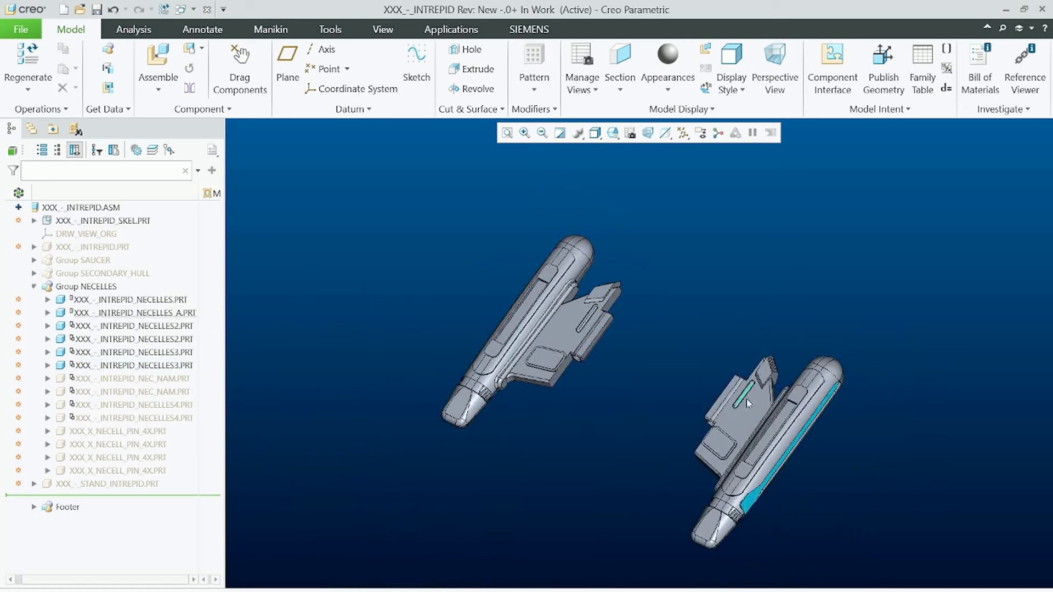
Show both XXX_-_INTREPID_NEC_NAM.PRT registry lettering parts on the nacelles and view them face-on.
click(177, 379)
click(207, 336)
click(185, 392)
click(209, 348)
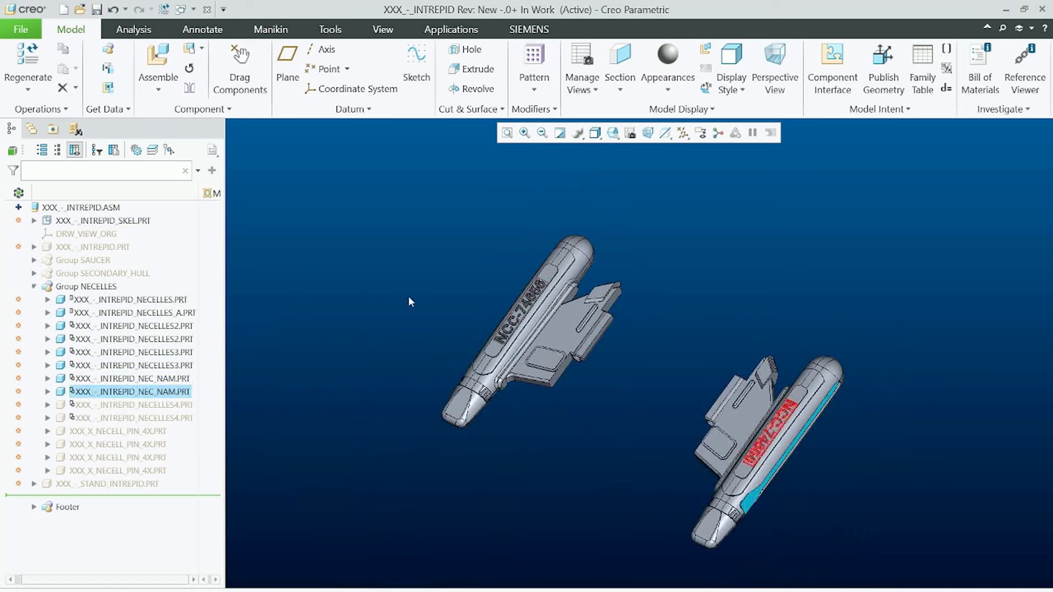
click(411, 299)
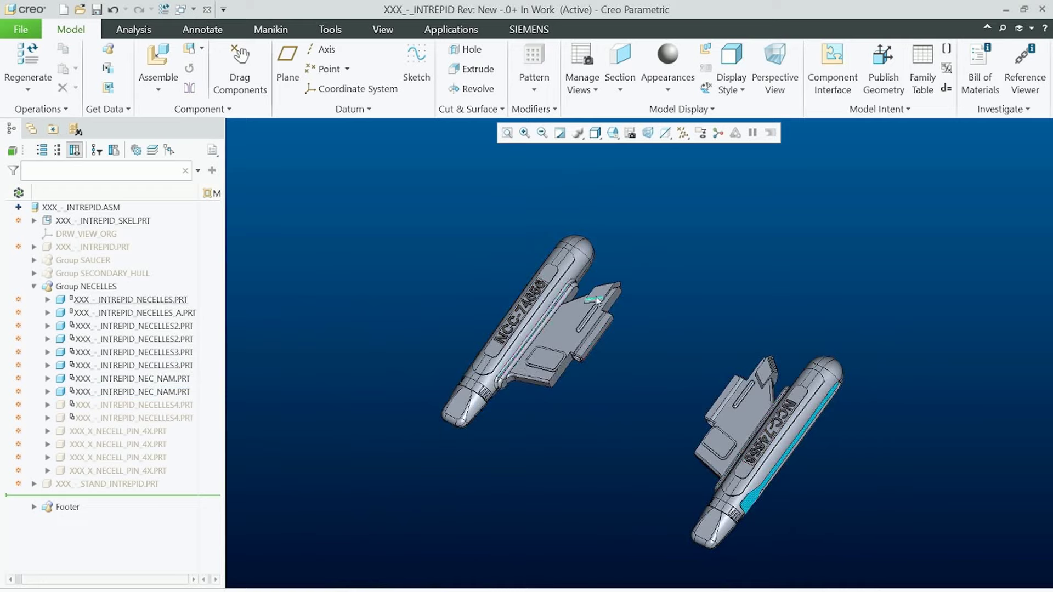
middle_drag(595, 298, 480, 431)
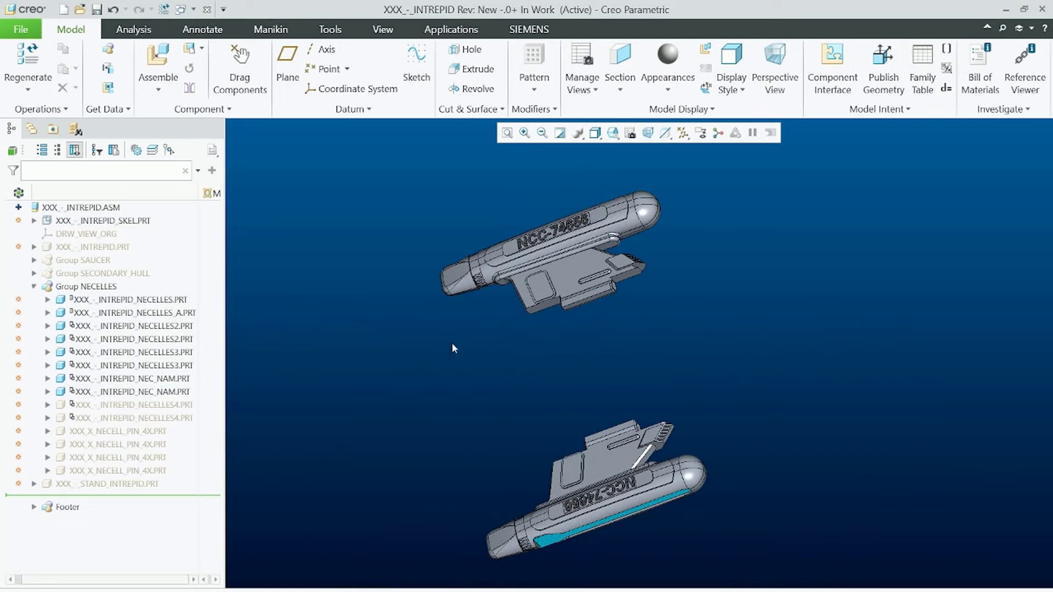
middle_drag(560, 306, 572, 357)
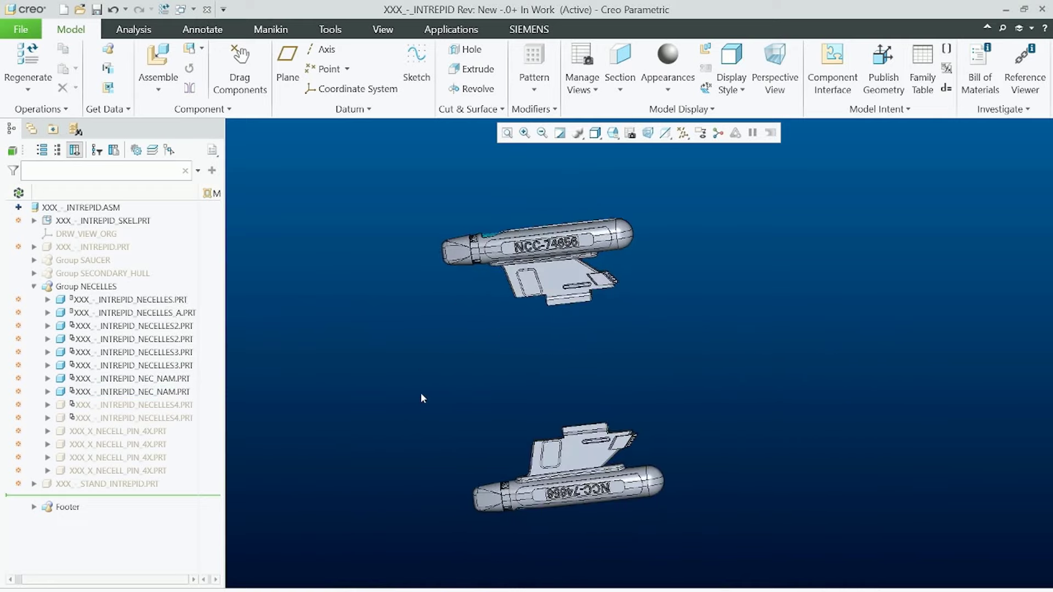
Show both XXX_-_INTREPID_NECELLES4.PRT red inserts in the recesses of the nacelle end caps.
middle_drag(252, 400, 597, 414)
scroll(422, 362, down, 4)
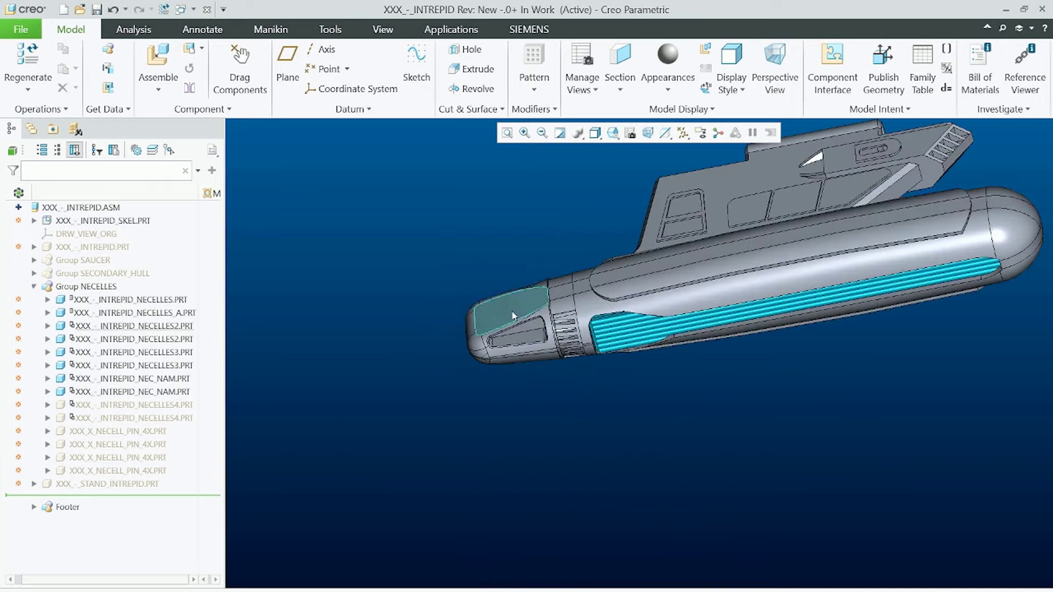
middle_drag(522, 314, 545, 294)
middle_drag(565, 328, 580, 344)
scroll(579, 345, up, 2)
click(160, 406)
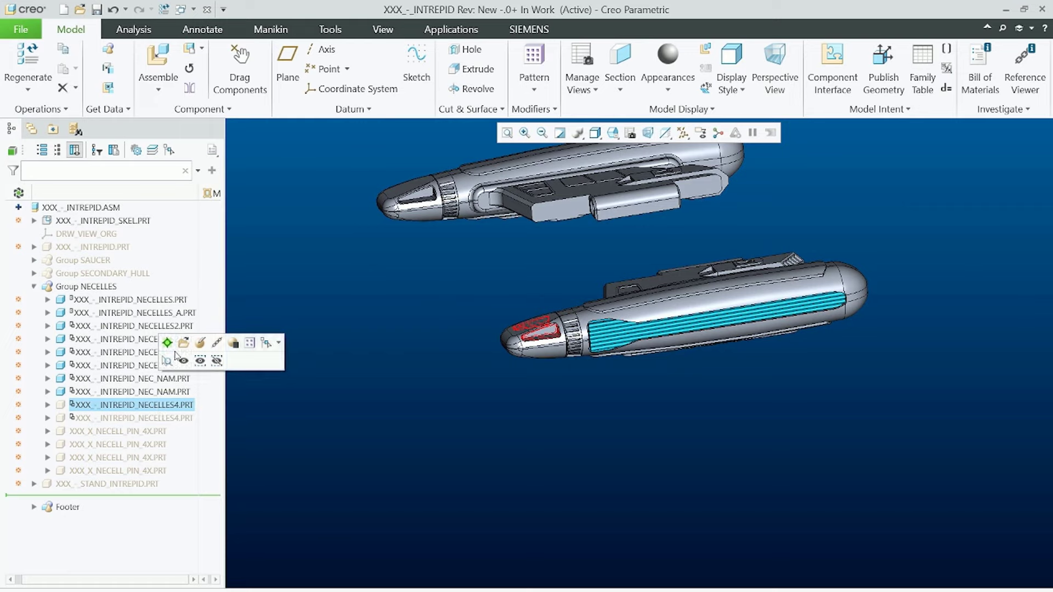
click(145, 420)
click(158, 377)
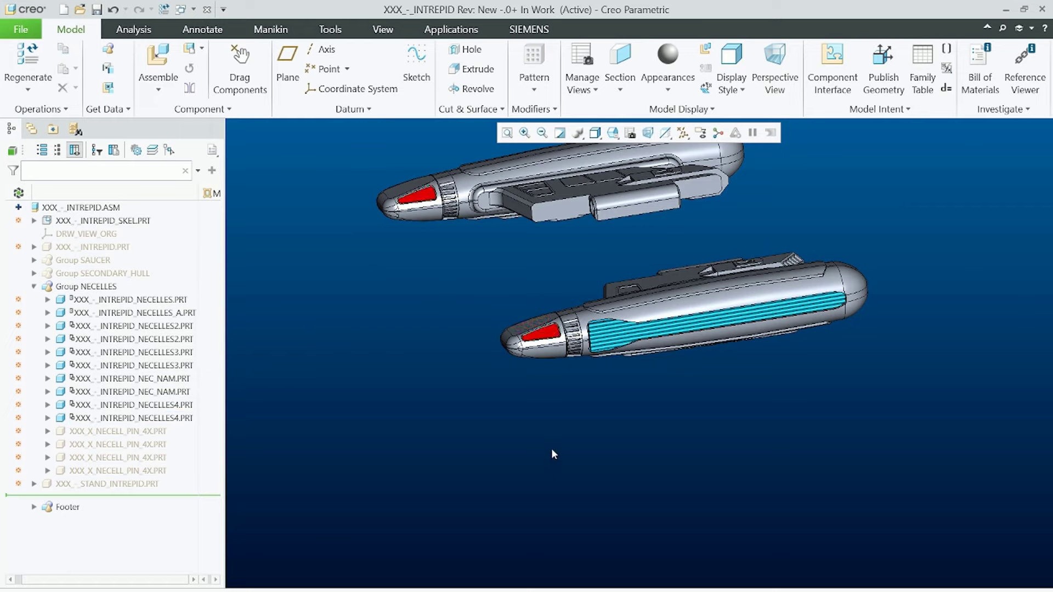
Show the SAUCER and SECONDARY_HULL groups again alongside the nacelles.
click(548, 455)
scroll(550, 453, up, 1)
middle_drag(553, 454, 611, 384)
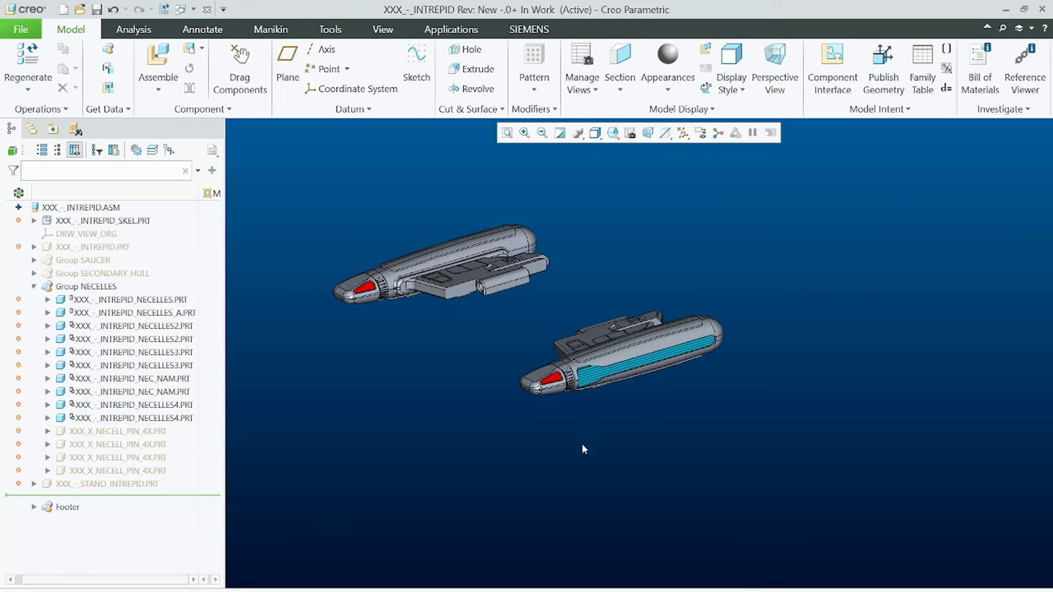
middle_drag(582, 450, 492, 376)
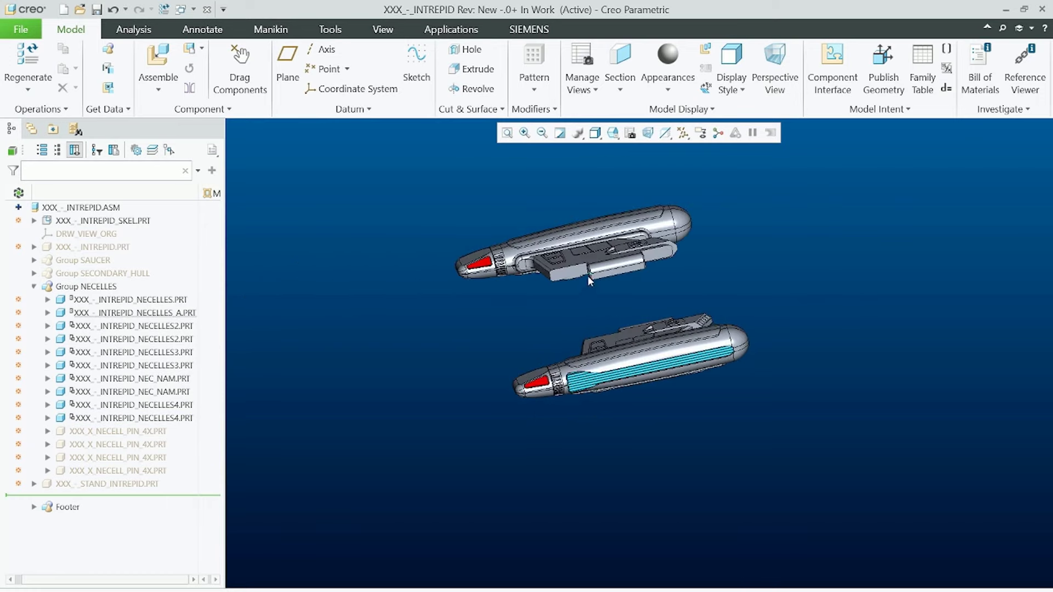
middle_drag(596, 273, 637, 300)
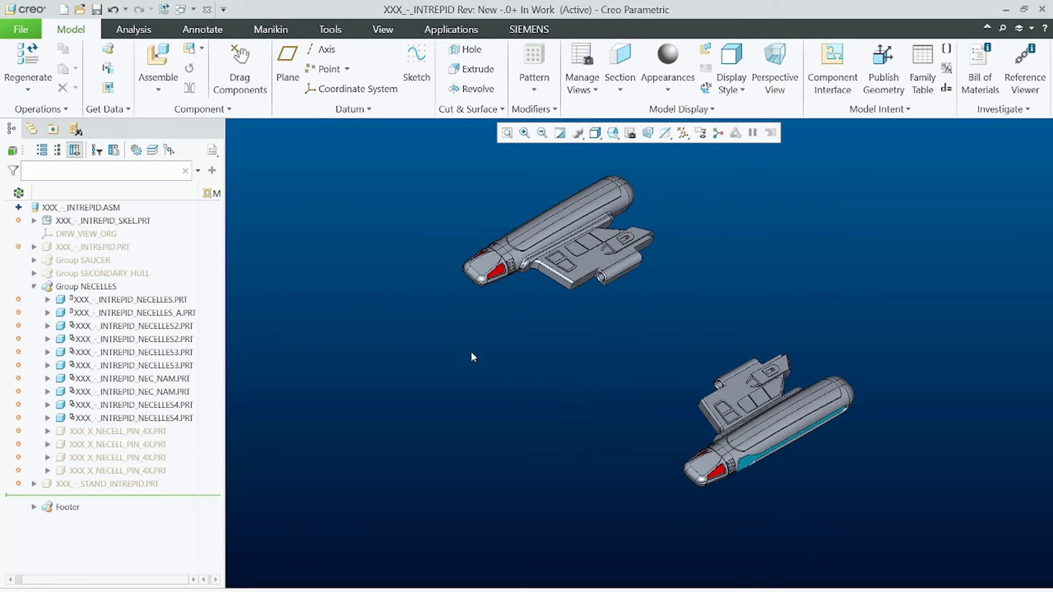
click(104, 259)
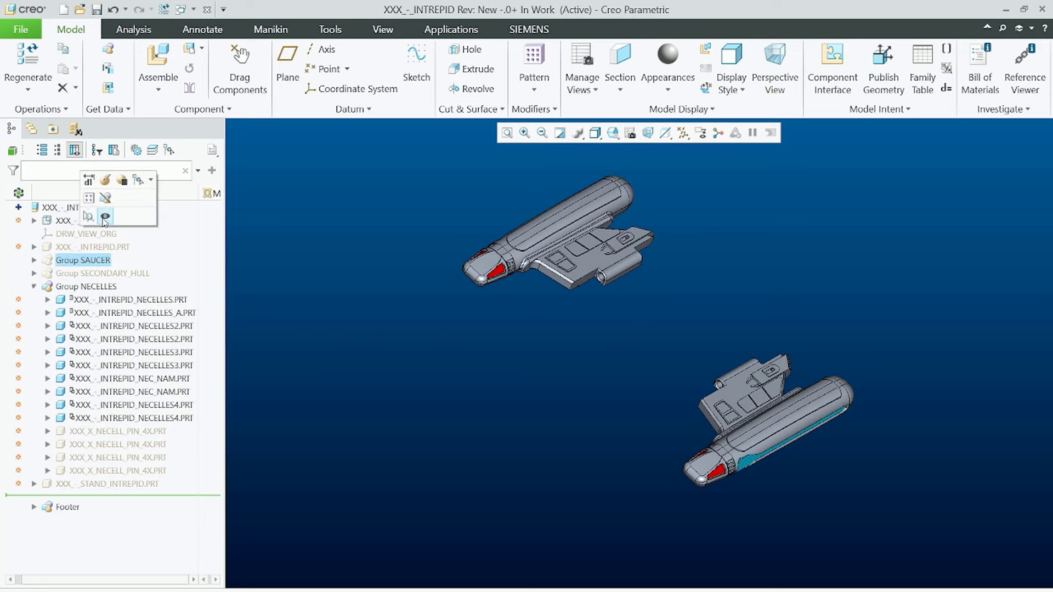
click(105, 217)
click(129, 274)
click(131, 229)
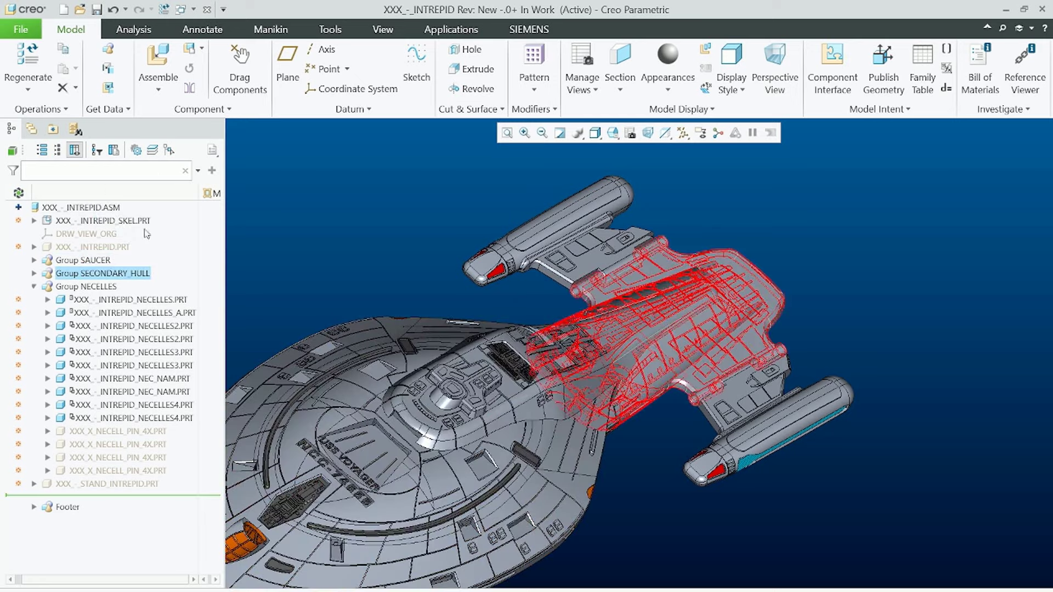
click(314, 233)
Locate the XXX_X_NECELL_PIN_4X.PRT pins in the nacelle pylons and show all four of them.
scroll(907, 407, down, 3)
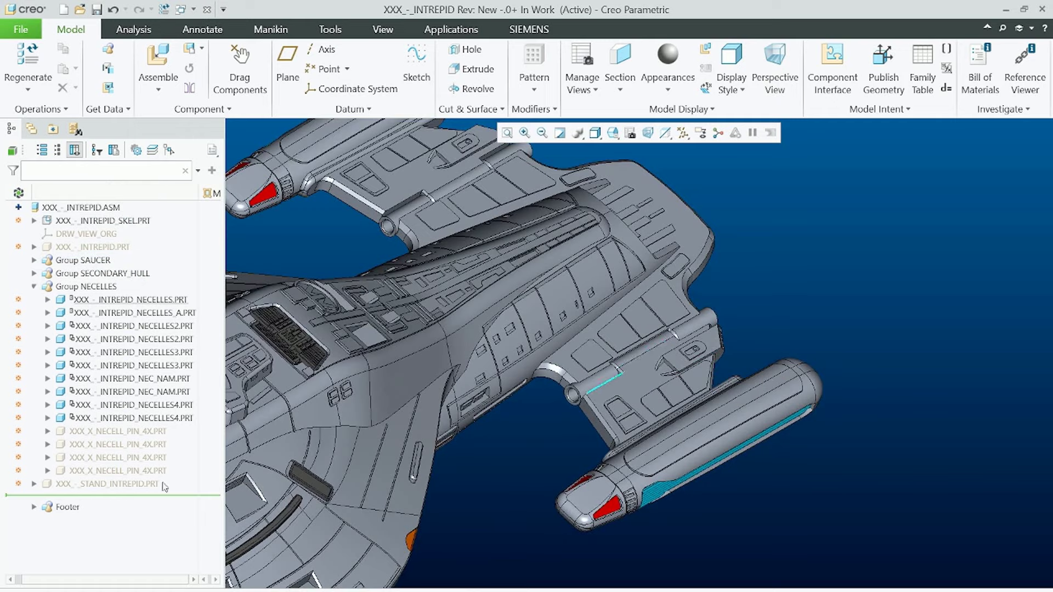
click(148, 433)
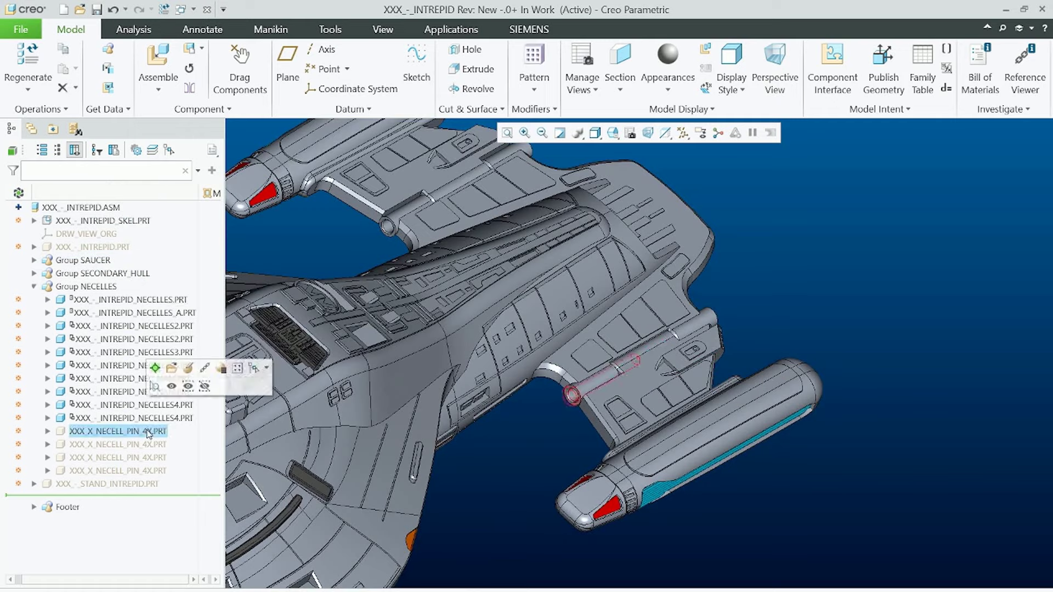
click(158, 456)
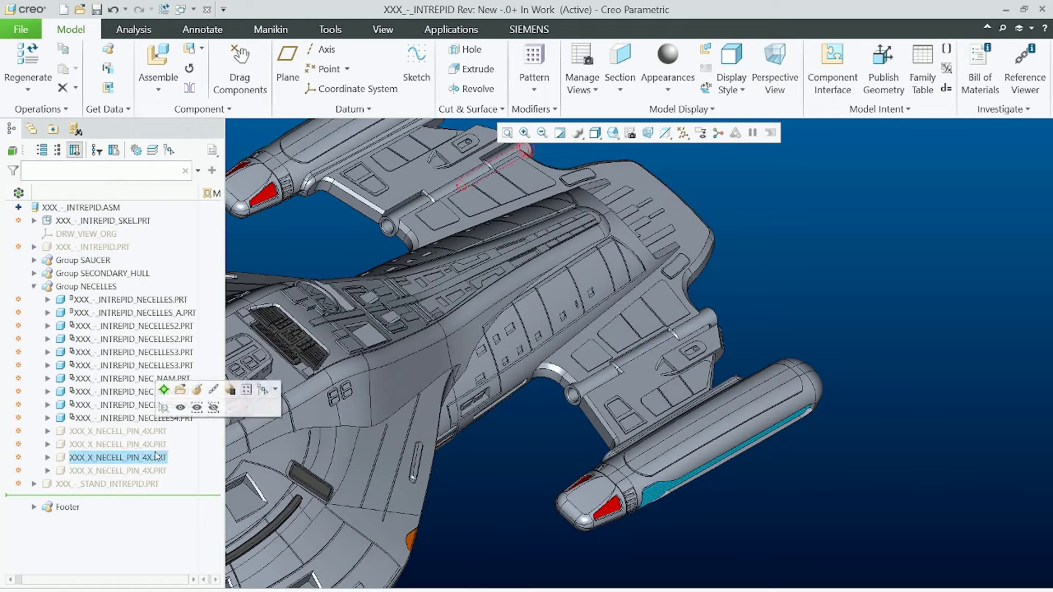
click(156, 431)
shift+click(155, 471)
click(180, 422)
click(903, 292)
Collapse the NECELLES group and show the XXX_-_STAND_INTREPID.PRT display stand beneath the ship.
scroll(895, 317, up, 2)
middle_drag(680, 404, 675, 383)
mouse_move(616, 362)
middle_down()
mouse_move(761, 280)
mouse_move(793, 300)
mouse_move(606, 266)
mouse_move(637, 268)
middle_up()
middle_drag(699, 385, 682, 390)
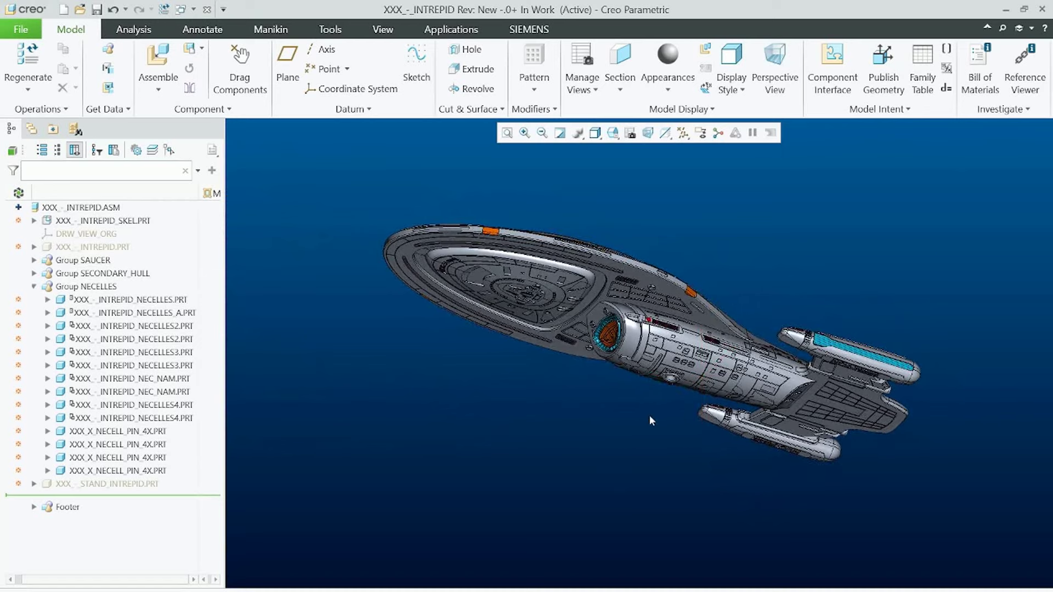
middle_drag(650, 420, 651, 445)
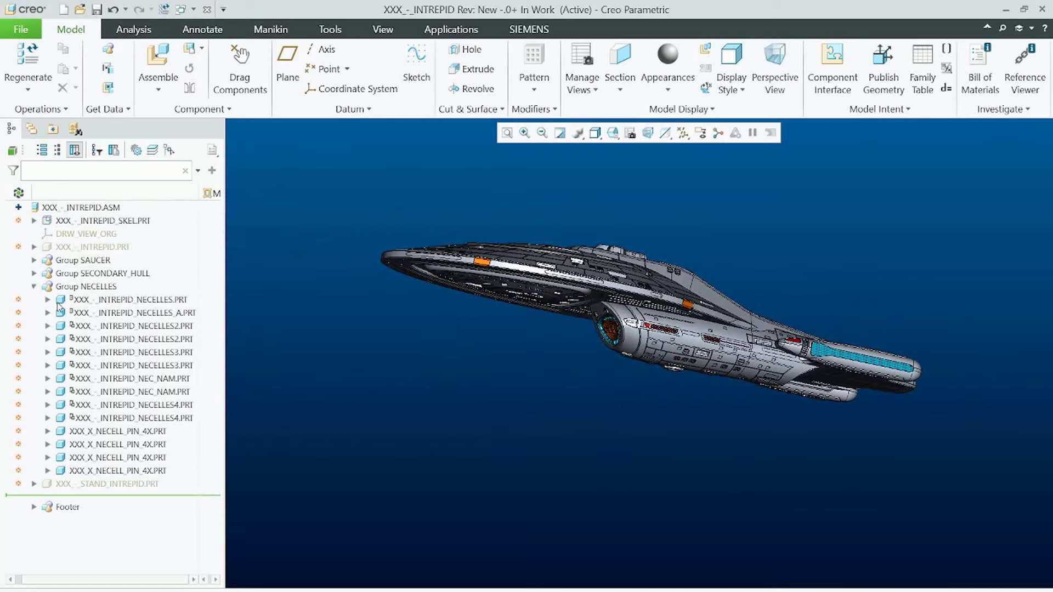
click(34, 287)
click(83, 301)
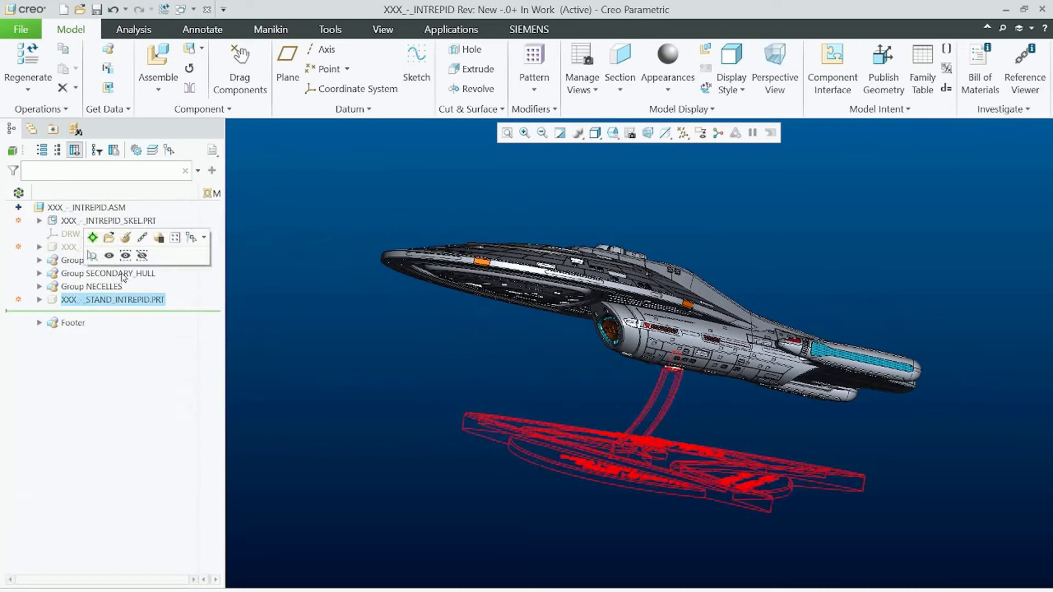
click(110, 257)
click(461, 399)
Examine the complete starship on its display stand from several angles, including the lettering on the base.
middle_drag(461, 400, 631, 513)
scroll(631, 515, down, 3)
scroll(632, 517, up, 10)
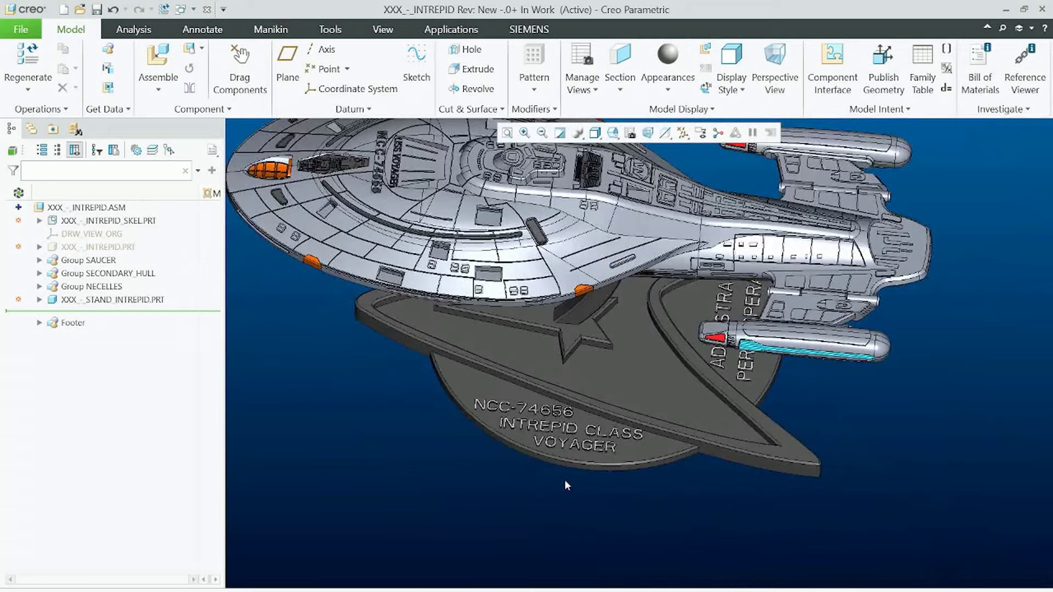
mouse_move(565, 482)
middle_down()
mouse_move(574, 429)
mouse_move(681, 378)
mouse_move(763, 392)
middle_up()
mouse_move(305, 468)
middle_down()
mouse_move(538, 392)
mouse_move(585, 429)
mouse_move(610, 430)
mouse_move(491, 360)
middle_up()
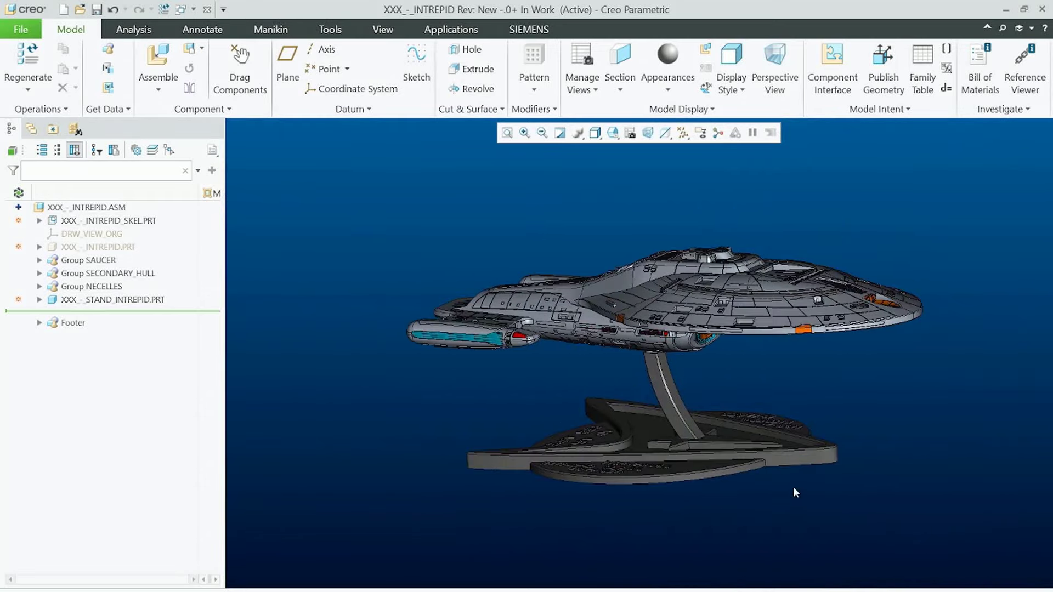
middle_drag(783, 487, 738, 513)
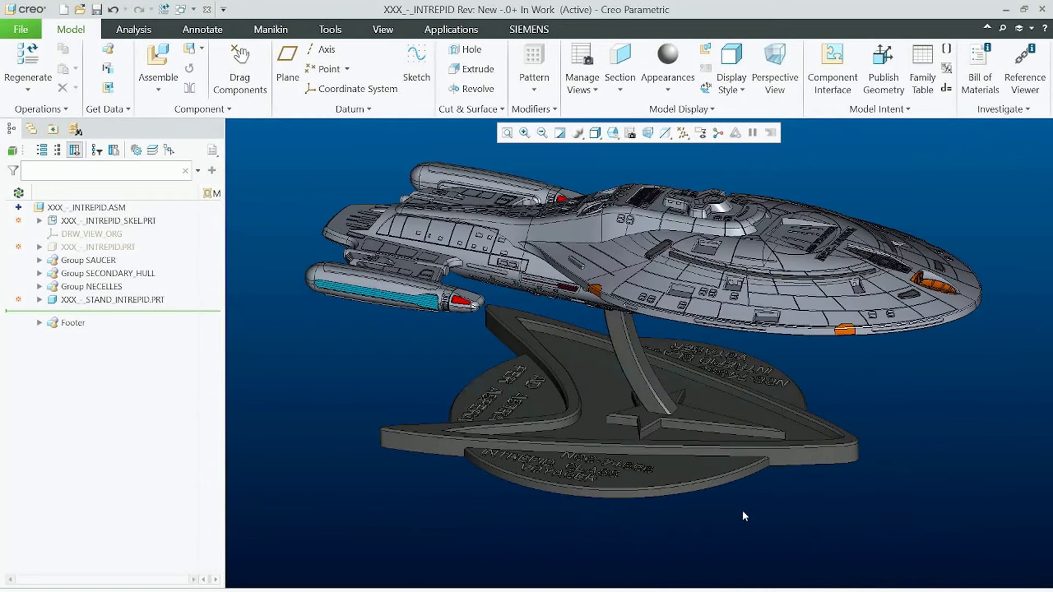